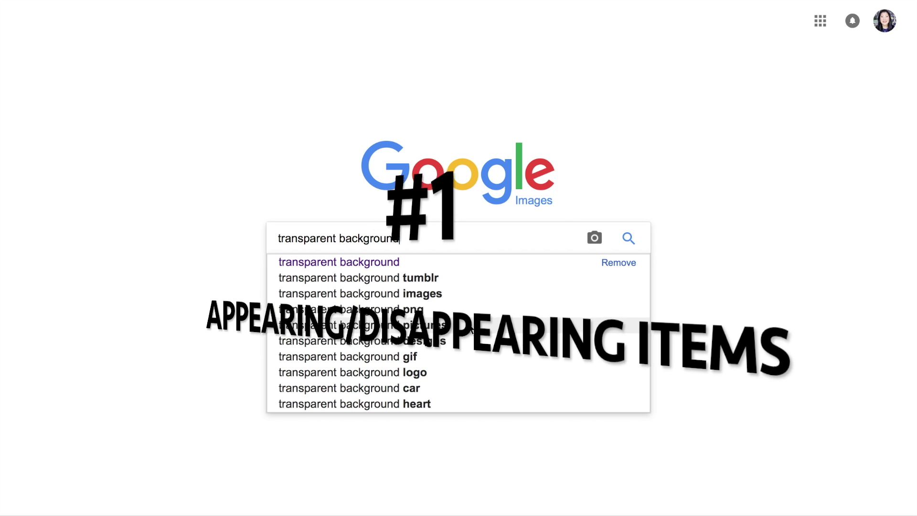
Filter the transparent-background search to photos labeled for reuse with modification, then save the Oreo image to Downloads
{"action": "key", "text": "Return"}
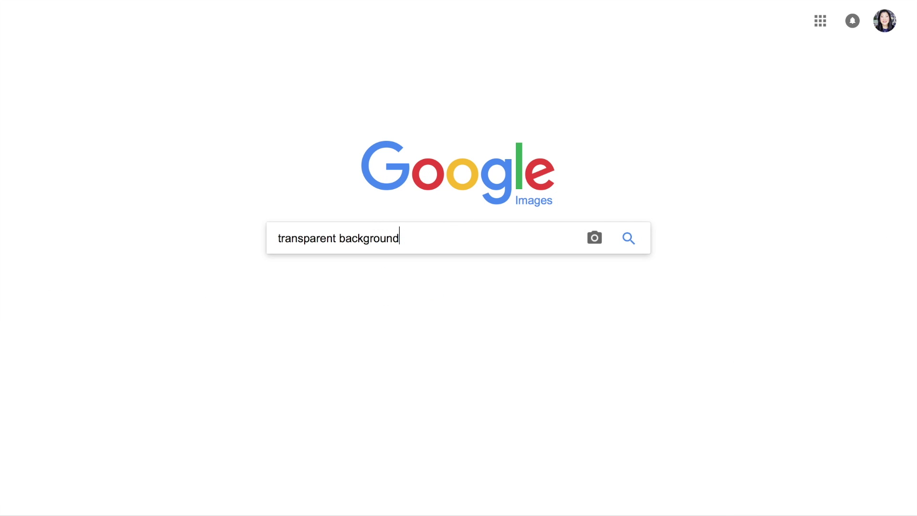
{"action": "left_click", "coordinate": [534, 73]}
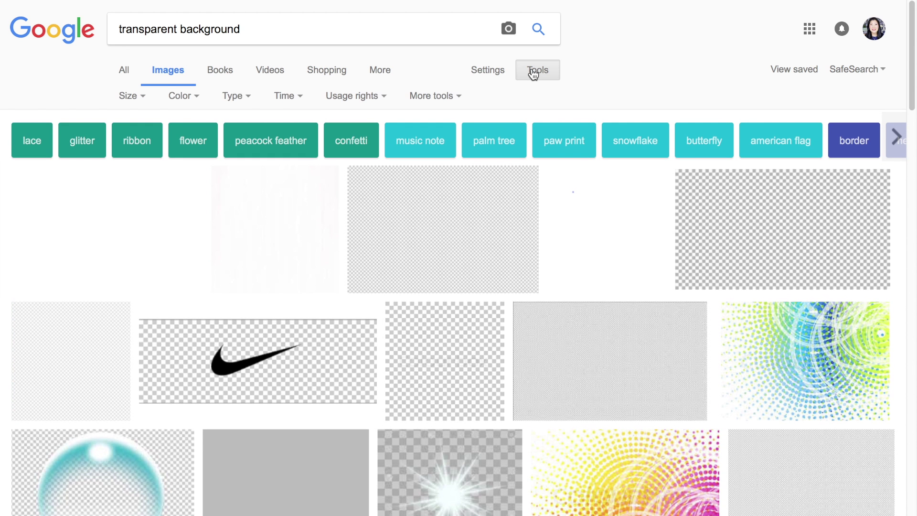
{"action": "left_click", "coordinate": [238, 101]}
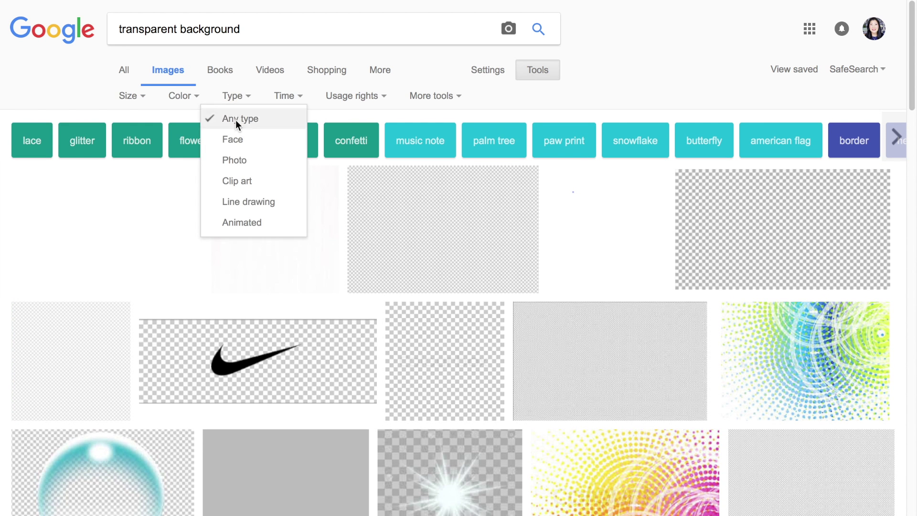
{"action": "left_click", "coordinate": [235, 163]}
{"action": "left_click", "coordinate": [354, 96]}
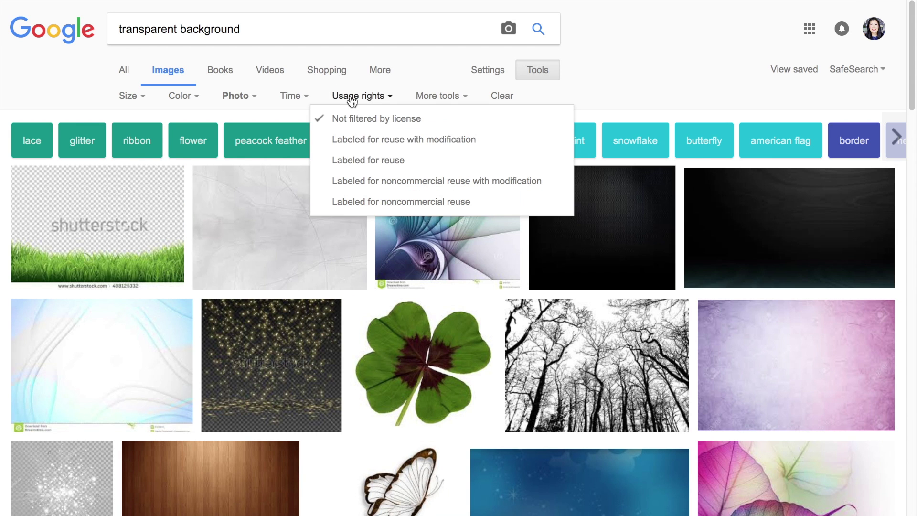
{"action": "left_click", "coordinate": [356, 143]}
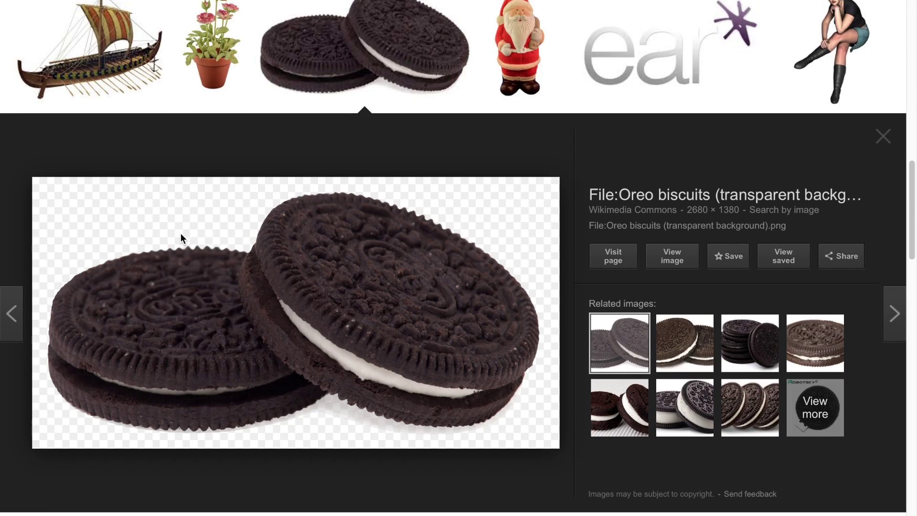
{"action": "right_click", "coordinate": [180, 234]}
{"action": "left_click", "coordinate": [235, 399]}
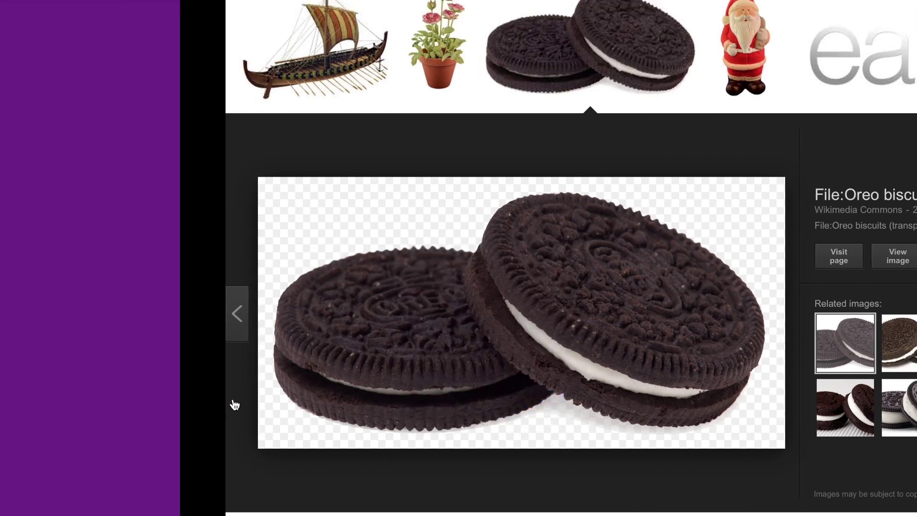
Launch Keynote and start a new presentation with the White wide theme
{"action": "left_click", "coordinate": [171, 84]}
{"action": "key", "text": "super+space"}
{"action": "type", "text": "key"}
{"action": "key", "text": "Return"}
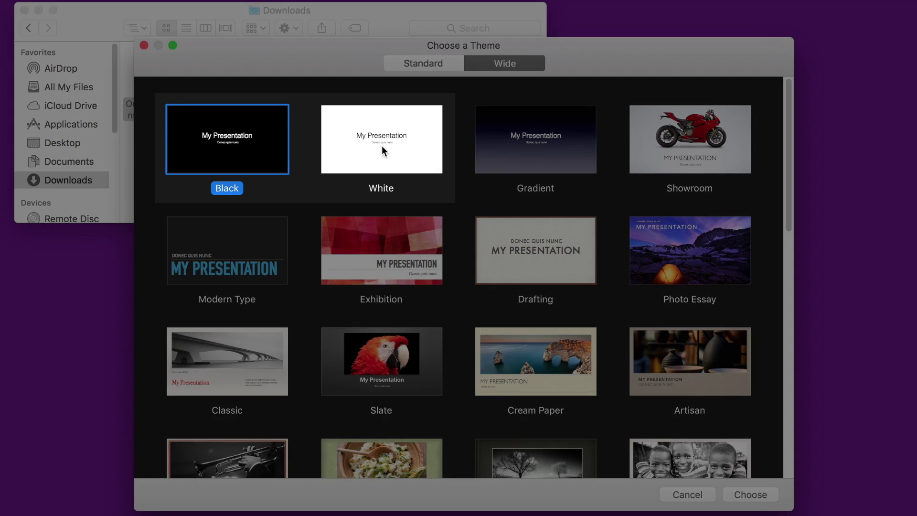
{"action": "left_click", "coordinate": [382, 151]}
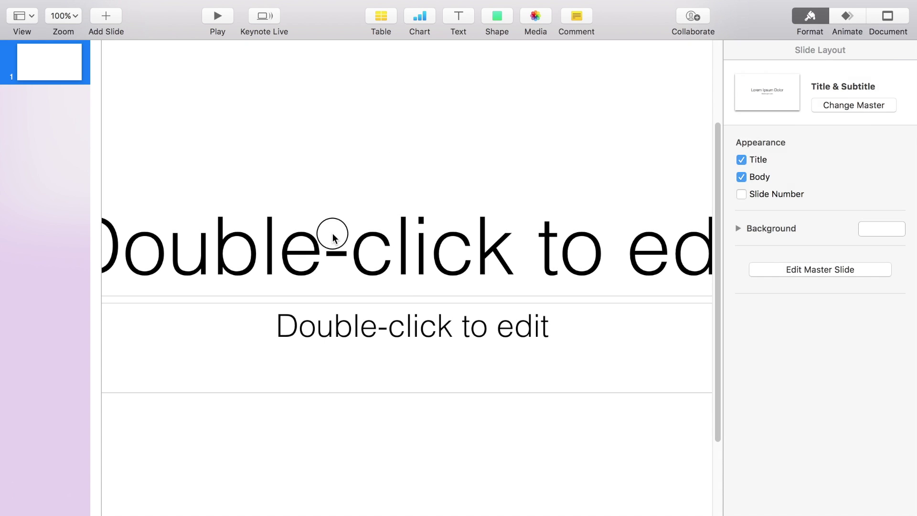
Delete the slide's title box and select the subtitle box
{"action": "left_click", "coordinate": [332, 233]}
{"action": "key", "text": "Delete"}
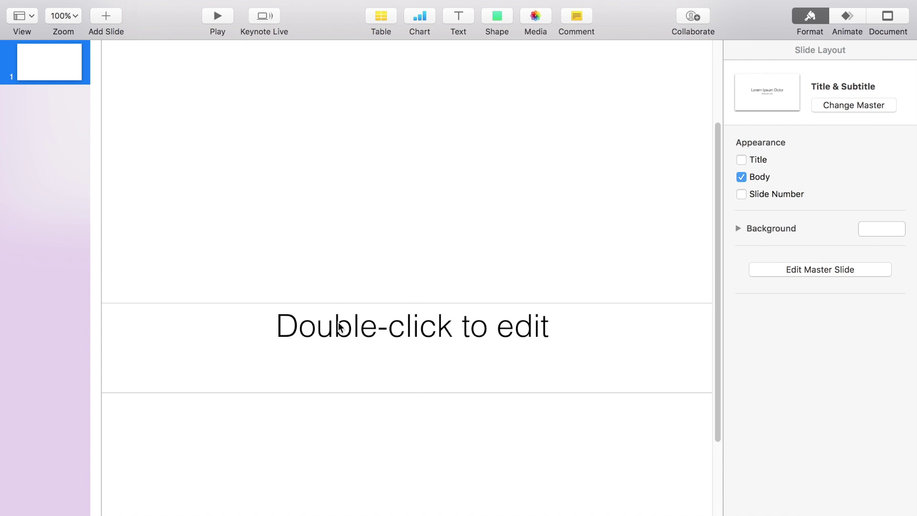
{"action": "left_click", "coordinate": [339, 327]}
Delete the subtitle, then drag in the Oreo PNG and shrink it at the slide's lower left
{"action": "key", "text": "Delete"}
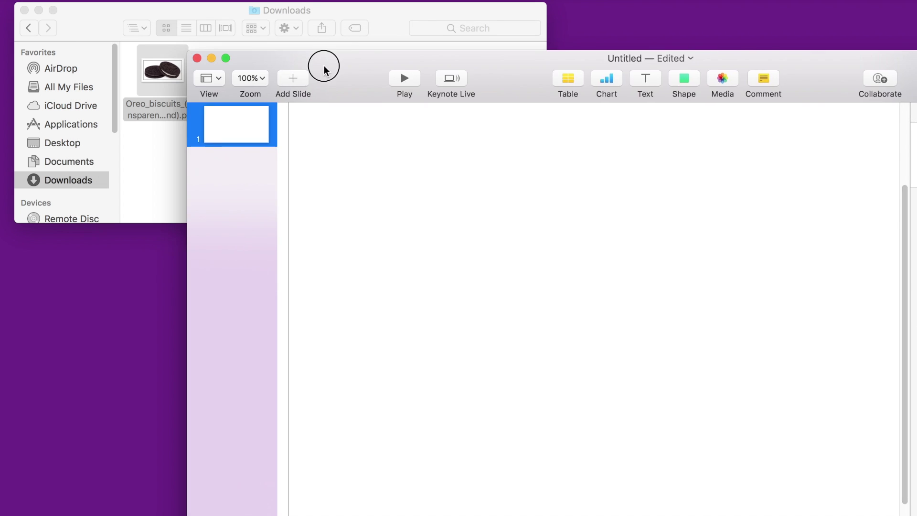
{"action": "left_click_drag", "start_coordinate": [162, 70], "coordinate": [557, 250]}
{"action": "key", "text": "ctrl+super+f"}
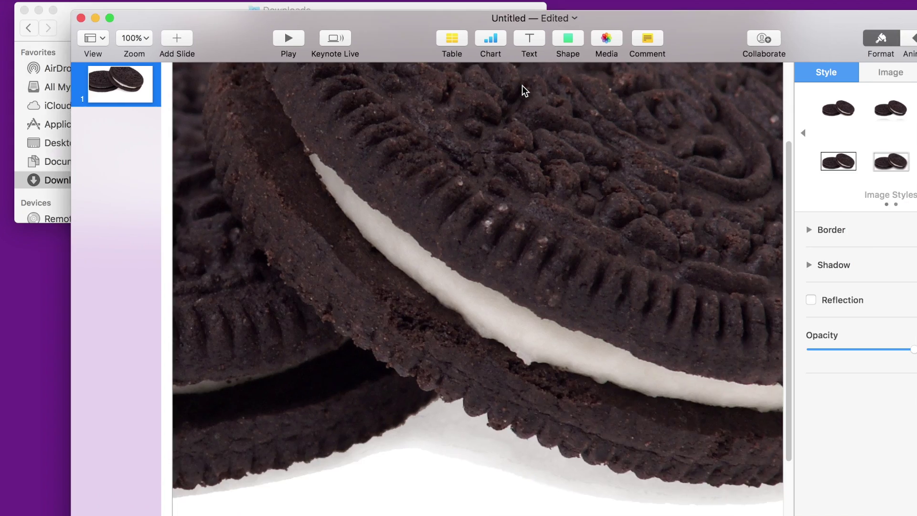
{"action": "left_click_drag", "start_coordinate": [465, 227], "coordinate": [393, 263]}
{"action": "left_click_drag", "start_coordinate": [601, 175], "coordinate": [348, 324]}
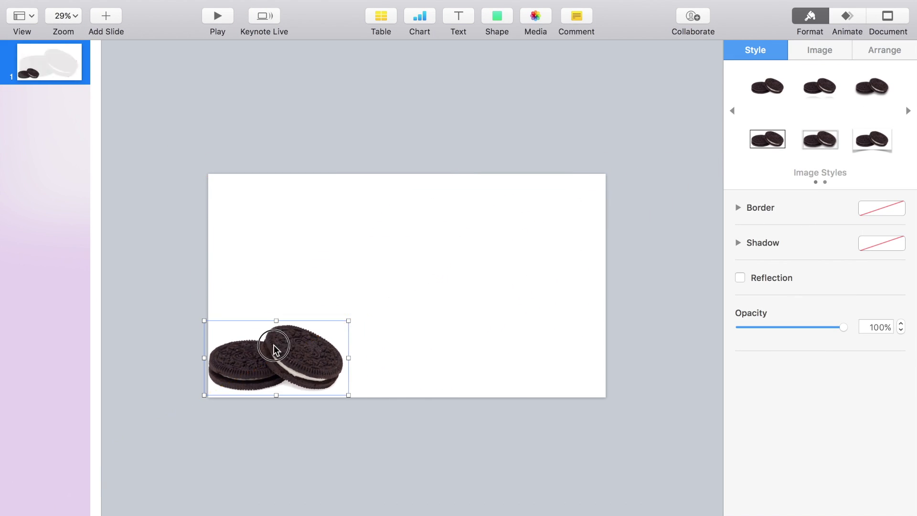
{"action": "left_click_drag", "start_coordinate": [276, 347], "coordinate": [306, 334]}
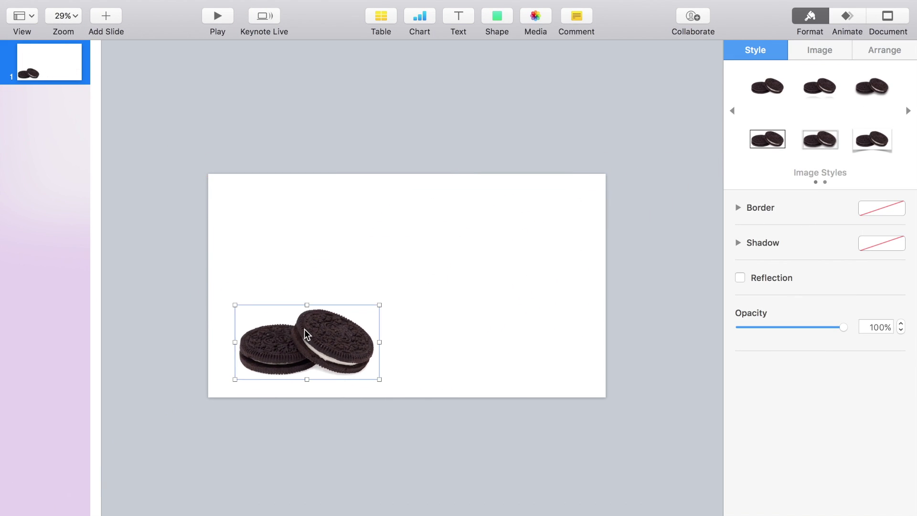
Set the slide background to a solid green colour fill
{"action": "left_click", "coordinate": [689, 230]}
{"action": "left_click", "coordinate": [888, 233]}
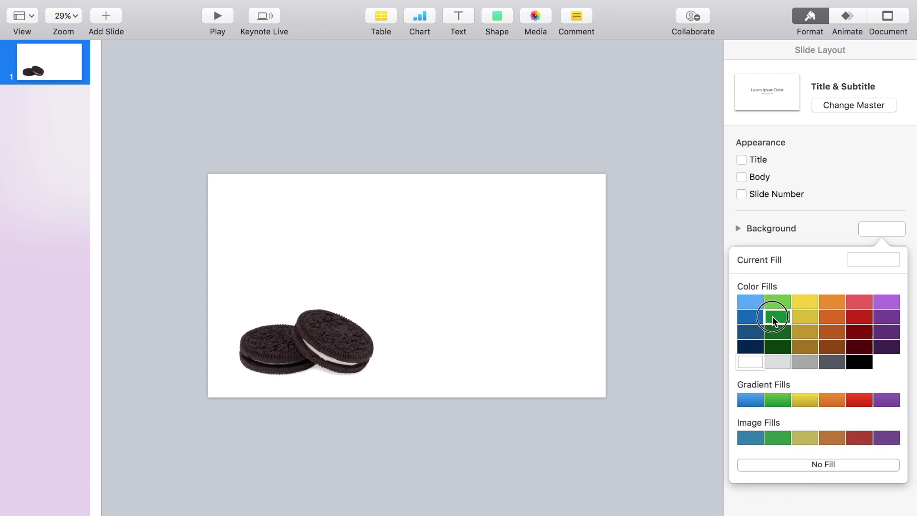
{"action": "left_click", "coordinate": [772, 316]}
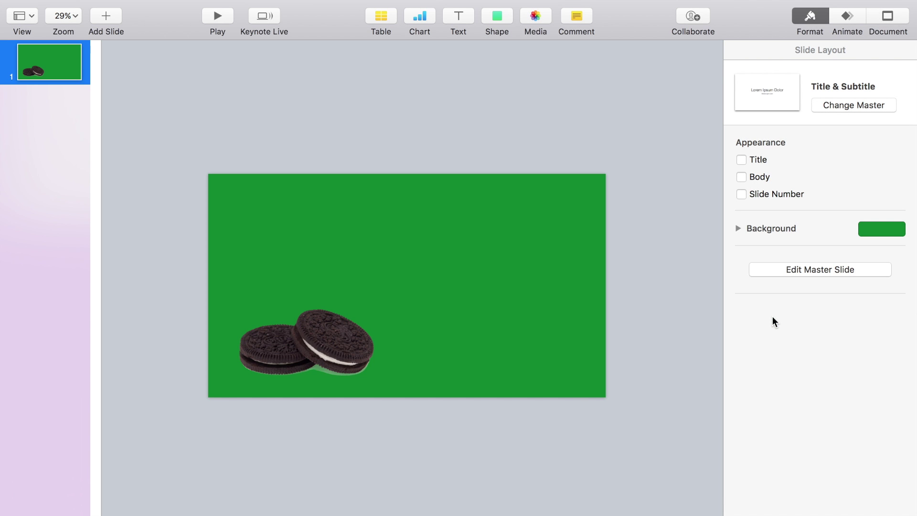
{"action": "left_click", "coordinate": [336, 347]}
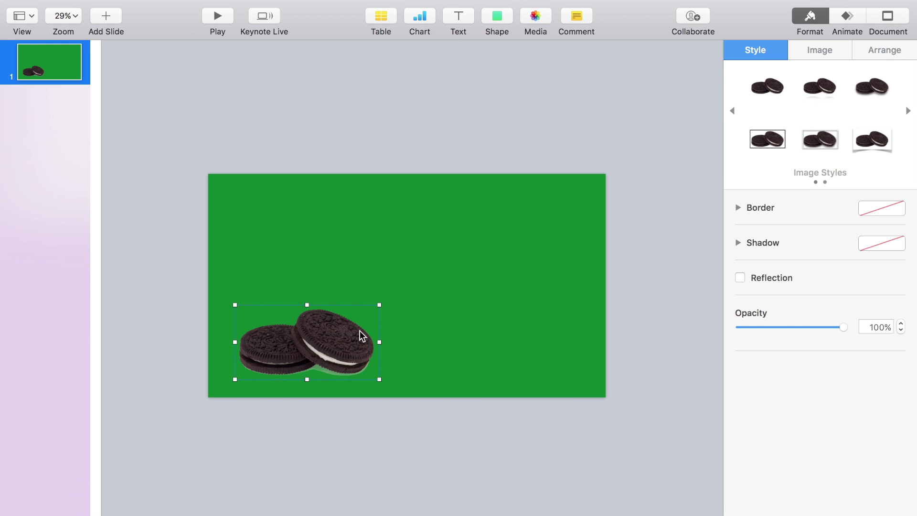
Preview Pop, Swoosh, Anvil and Confetti build-ins, then apply Sparkle to the Oreo image
{"action": "left_click", "coordinate": [848, 19]}
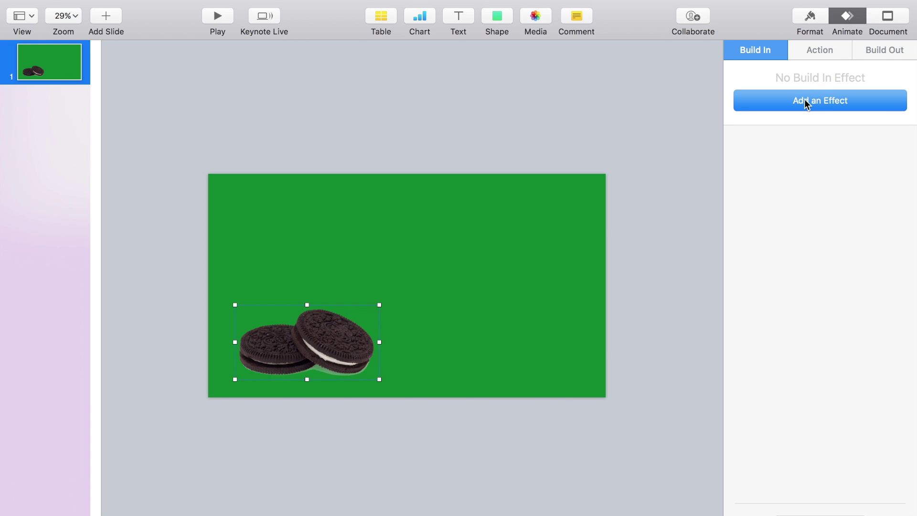
{"action": "left_click", "coordinate": [805, 104]}
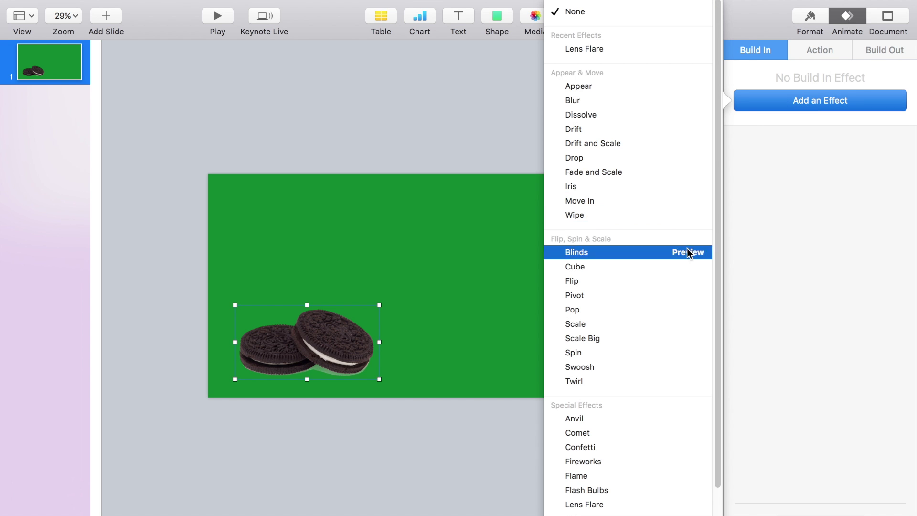
{"action": "left_click", "coordinate": [687, 310]}
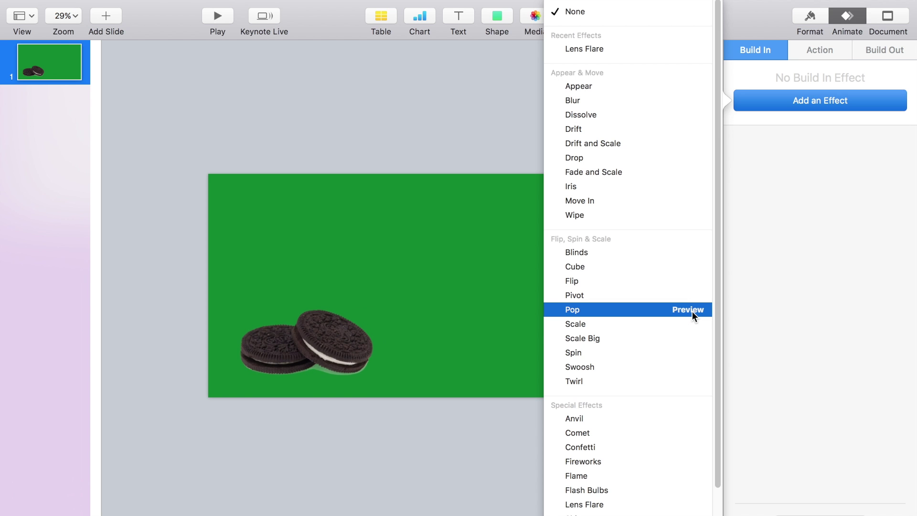
{"action": "left_click", "coordinate": [691, 367]}
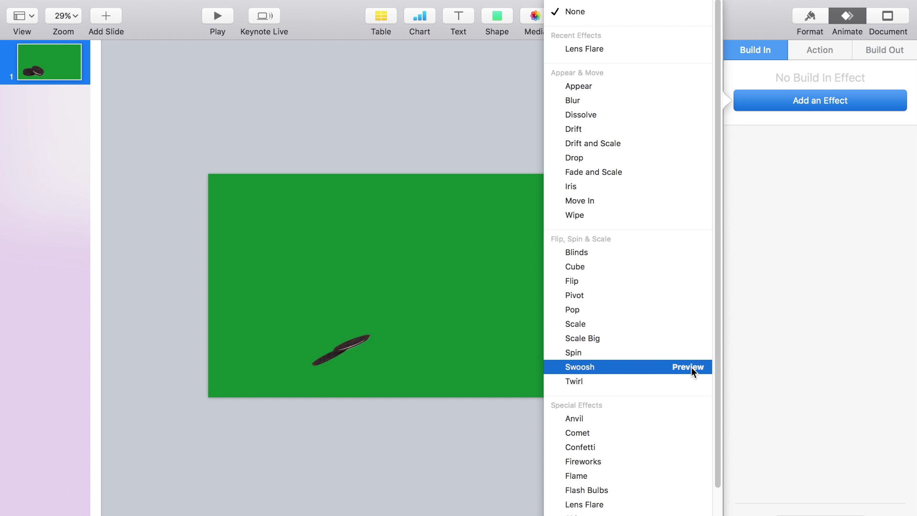
{"action": "scroll", "coordinate": [691, 379], "scroll_direction": "down", "scroll_amount": 2}
{"action": "left_click", "coordinate": [690, 379]}
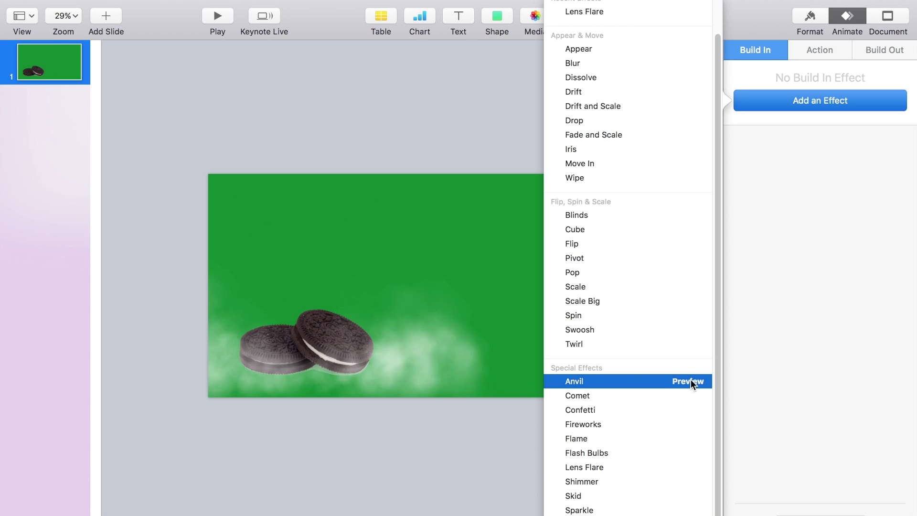
{"action": "left_click", "coordinate": [686, 411]}
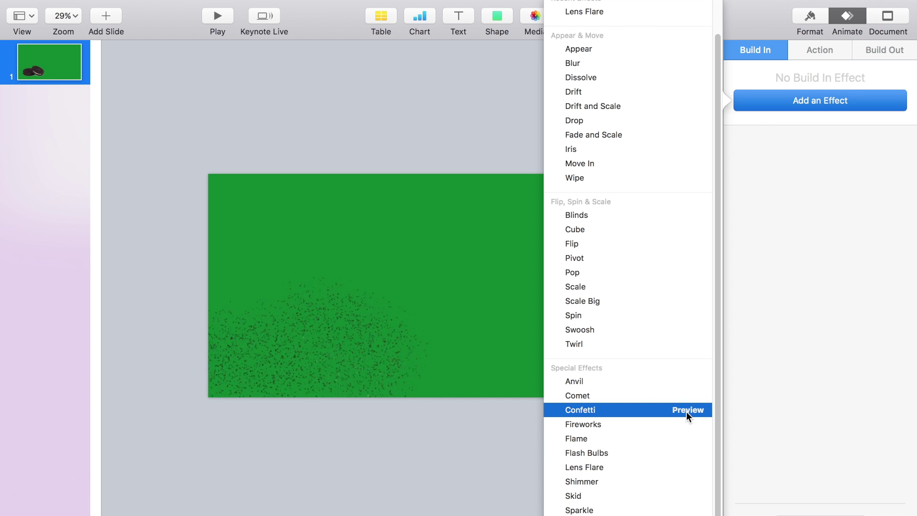
{"action": "left_click", "coordinate": [689, 510]}
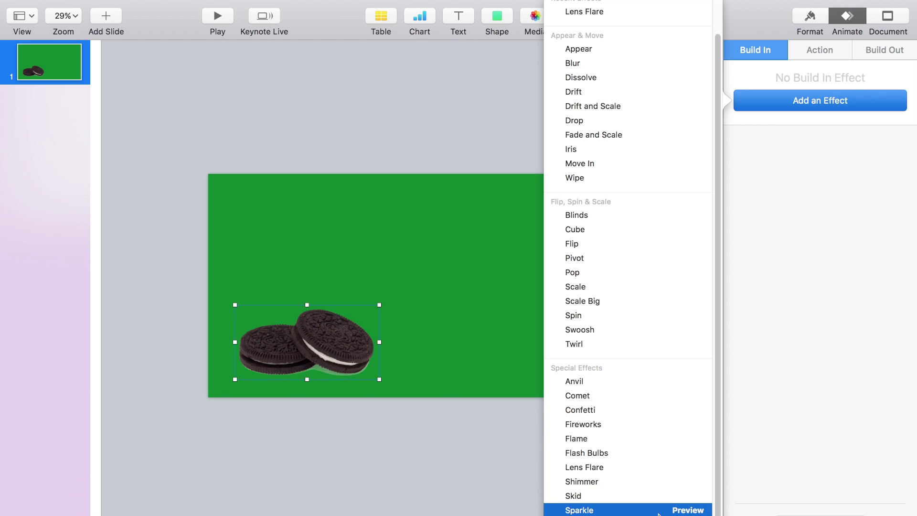
{"action": "left_click", "coordinate": [609, 510]}
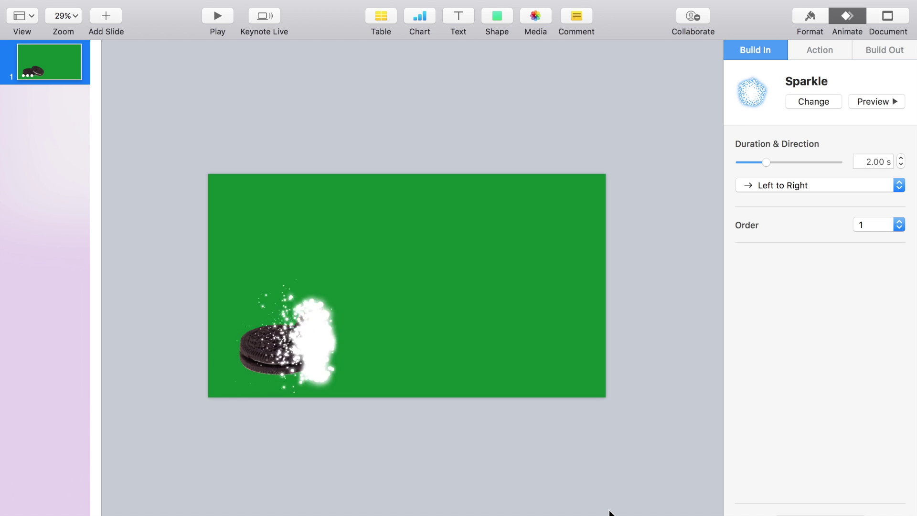
Set the Sparkle direction to Right to Left and duration to 1.00 s, then preview it
{"action": "left_click", "coordinate": [772, 186]}
{"action": "left_click", "coordinate": [771, 199]}
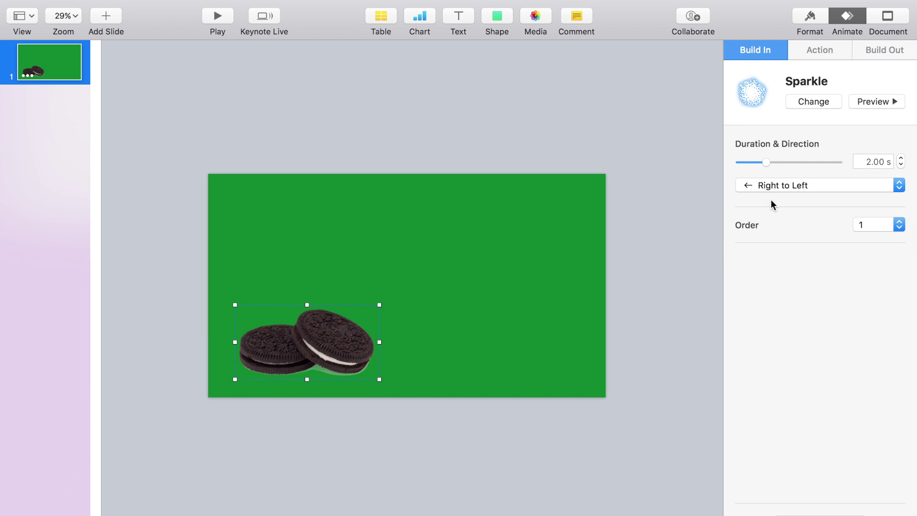
{"action": "left_click_drag", "start_coordinate": [765, 162], "coordinate": [759, 163]}
{"action": "left_click", "coordinate": [873, 101]}
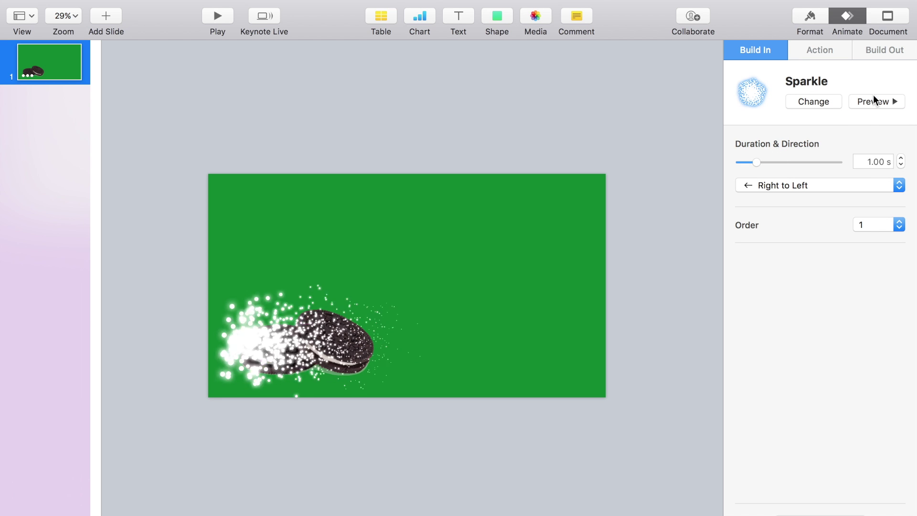
After previewing Flip, Jiggle and Pulse, apply a Bounce action with 7 decaying bounces to the cookies
{"action": "left_click", "coordinate": [822, 48]}
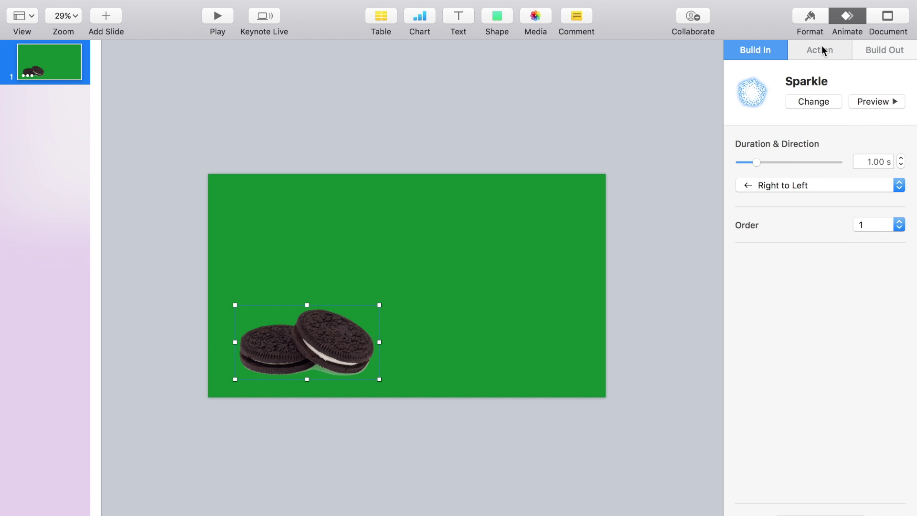
{"action": "left_click", "coordinate": [802, 104]}
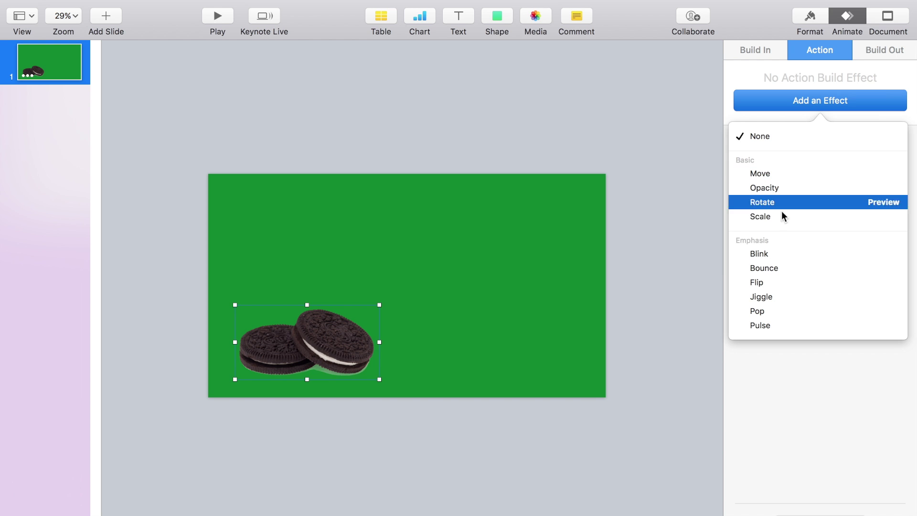
{"action": "left_click", "coordinate": [877, 283]}
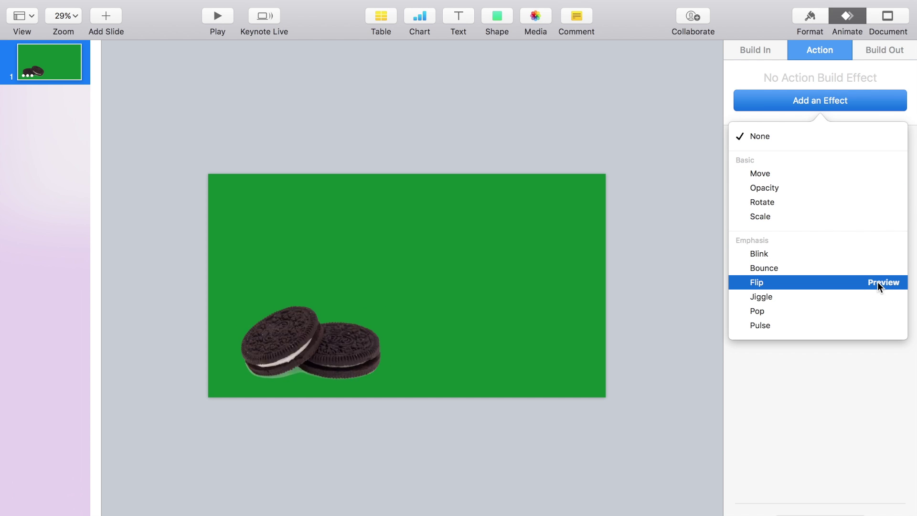
{"action": "left_click", "coordinate": [878, 297]}
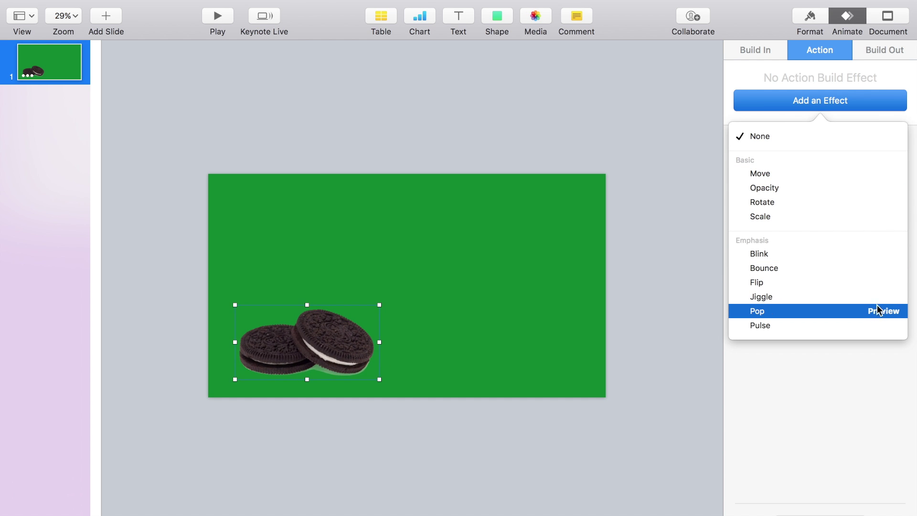
{"action": "left_click", "coordinate": [877, 326]}
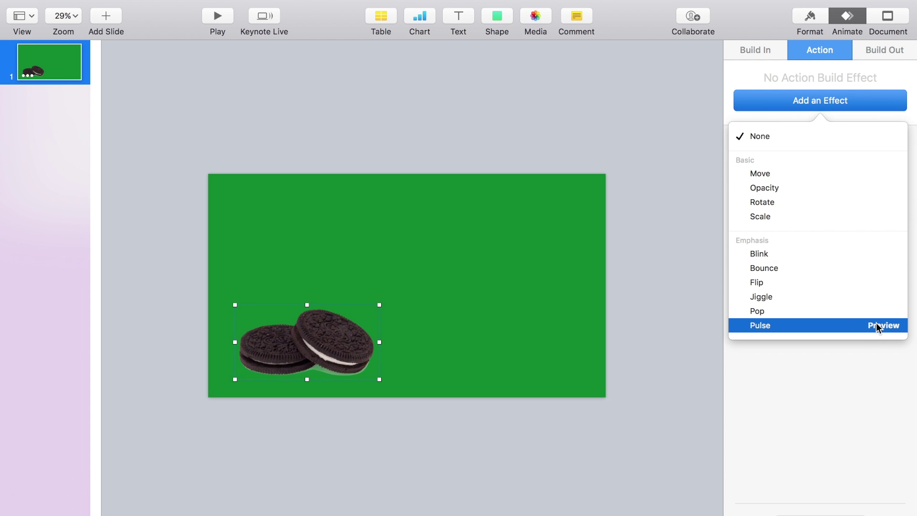
{"action": "left_click", "coordinate": [780, 268]}
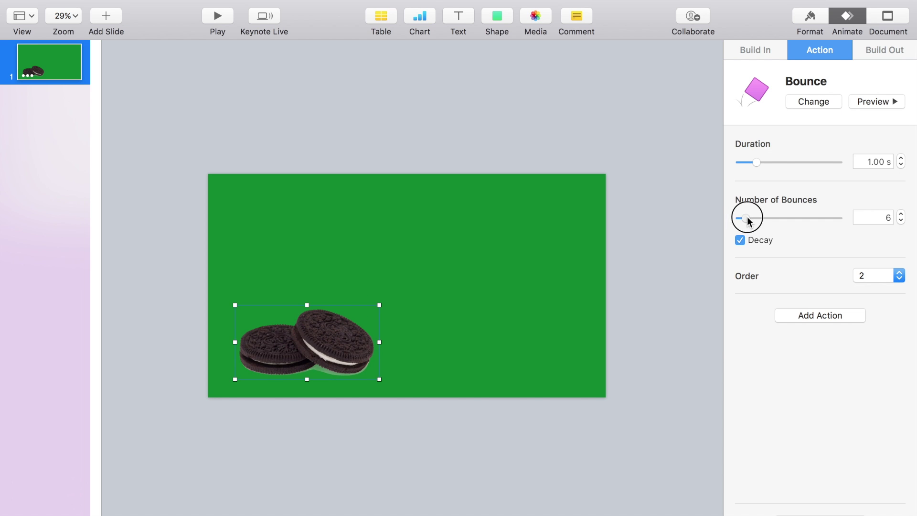
{"action": "left_click", "coordinate": [870, 103]}
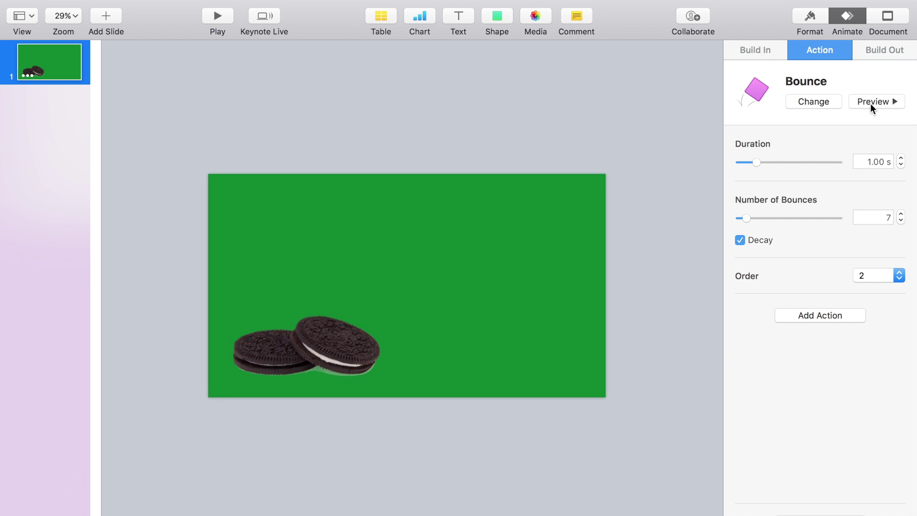
{"action": "left_click", "coordinate": [878, 42]}
Add a Skid build-out to the cookies and open Build Order beside the slide
{"action": "left_click", "coordinate": [809, 98]}
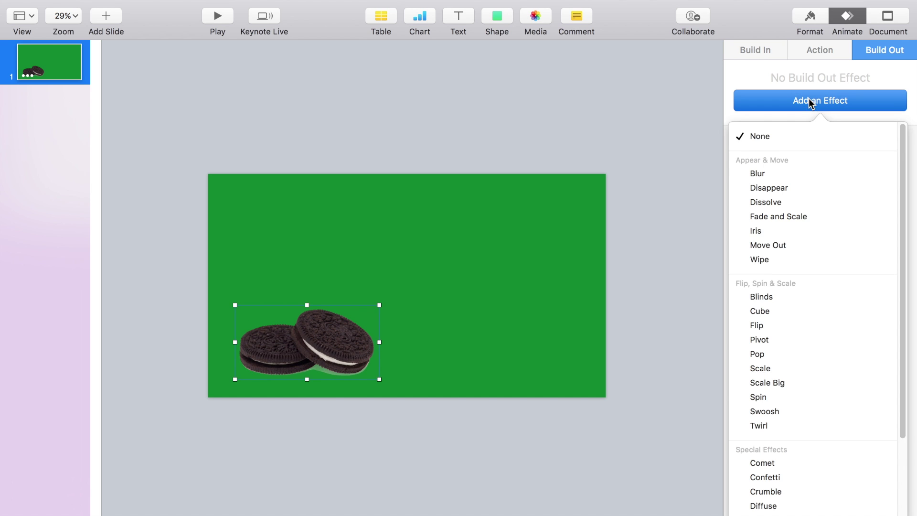
{"action": "scroll", "coordinate": [784, 333], "scroll_direction": "down", "scroll_amount": 5}
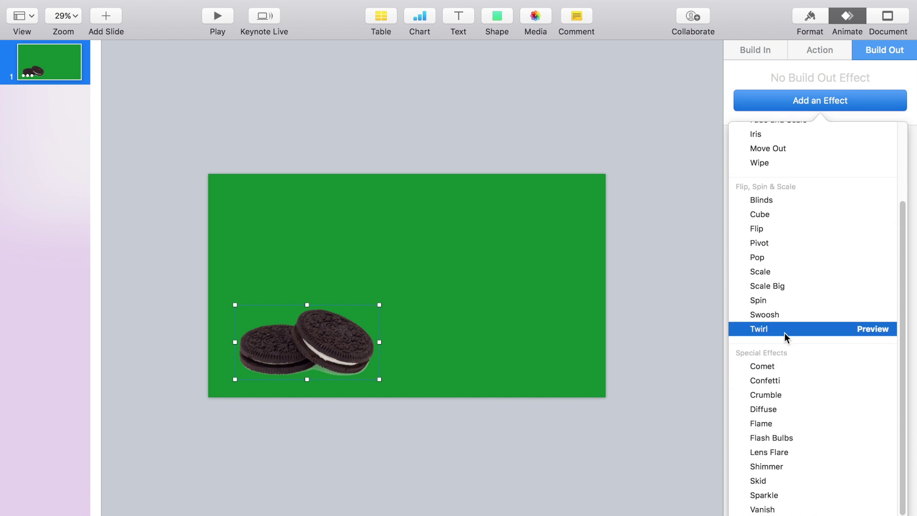
{"action": "left_click", "coordinate": [817, 476]}
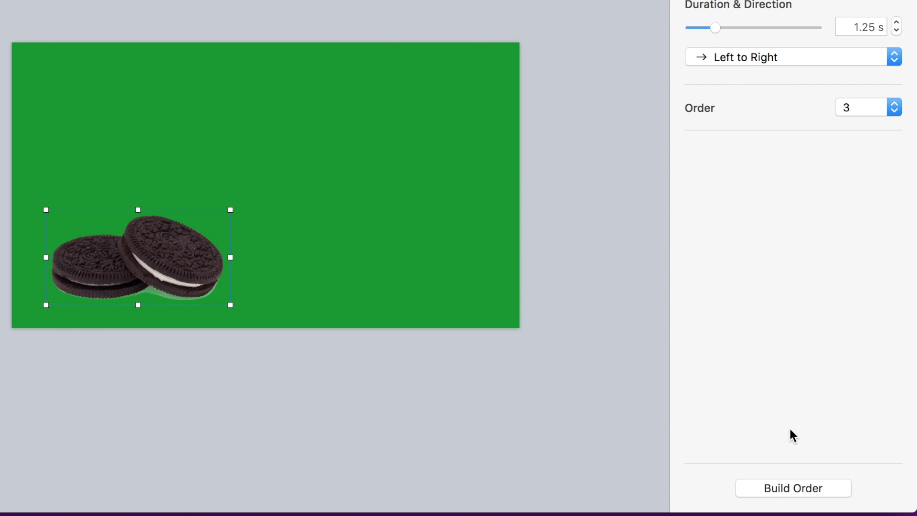
{"action": "left_click", "coordinate": [780, 488]}
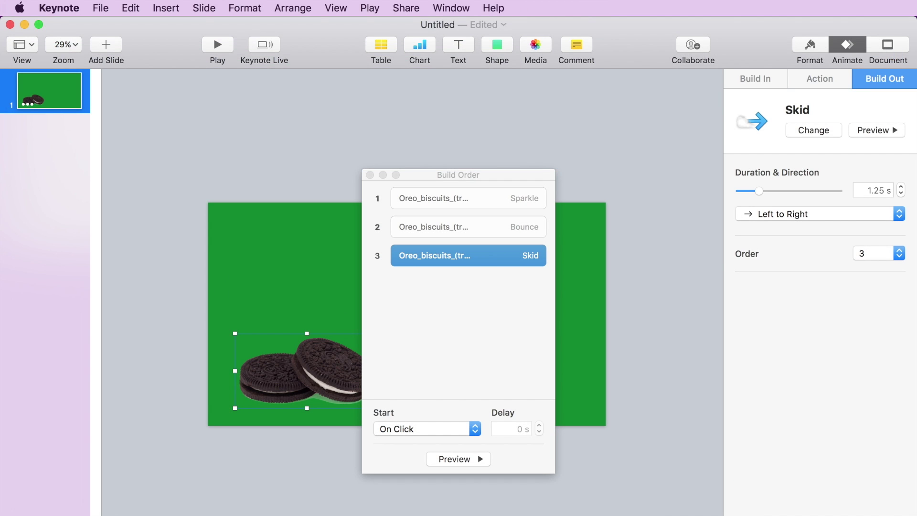
{"action": "left_click_drag", "start_coordinate": [417, 174], "coordinate": [678, 178]}
Start Sparkle After Transition, Bounce After Build 1 and Skid After Build 2, then preview the sequence
{"action": "left_click", "coordinate": [678, 234]}
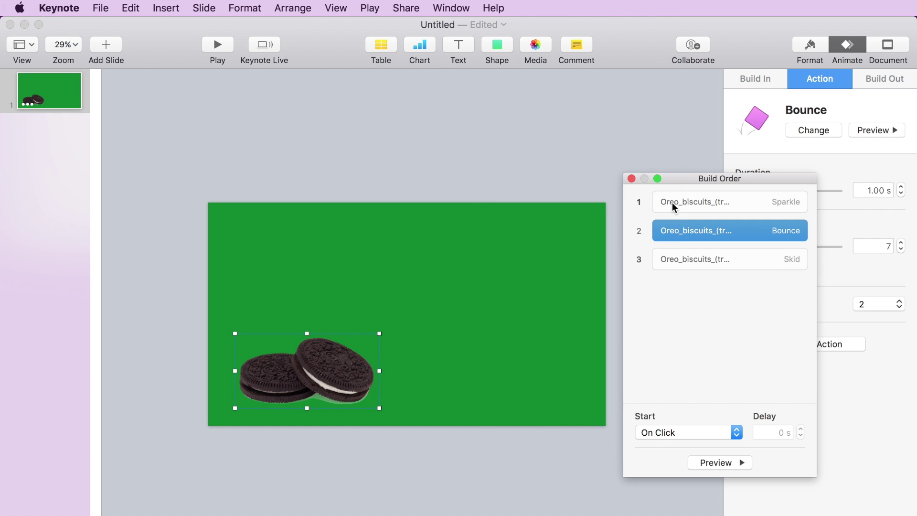
{"action": "left_click", "coordinate": [672, 206]}
{"action": "left_click", "coordinate": [655, 435]}
{"action": "left_click", "coordinate": [657, 445]}
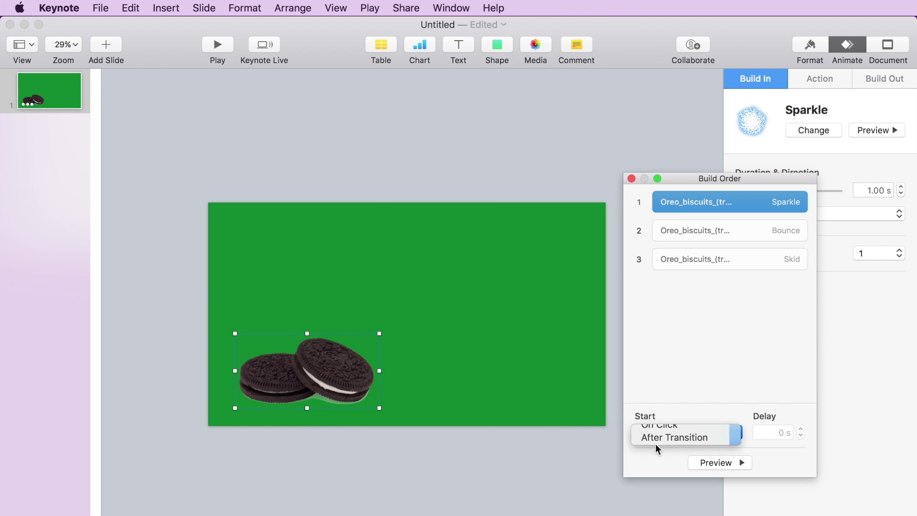
{"action": "left_click", "coordinate": [683, 233]}
{"action": "left_click", "coordinate": [662, 437]}
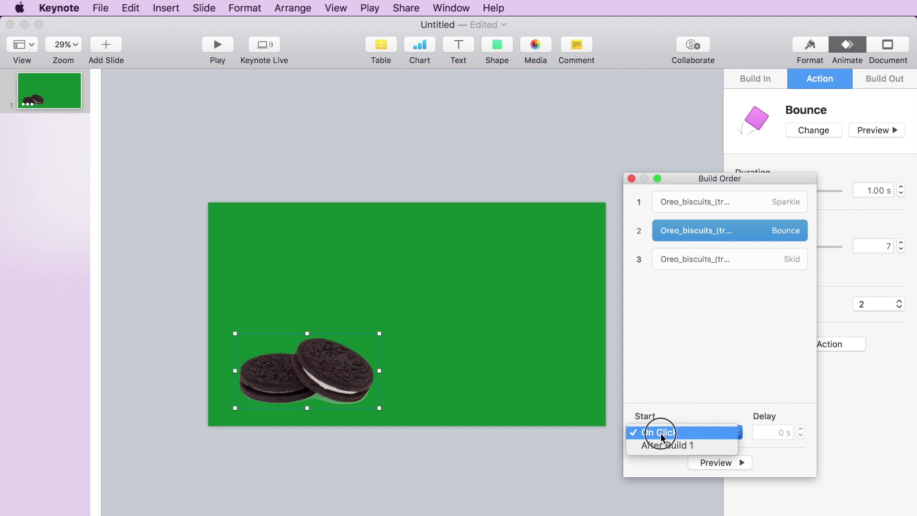
{"action": "left_click", "coordinate": [659, 445]}
{"action": "left_click", "coordinate": [695, 254]}
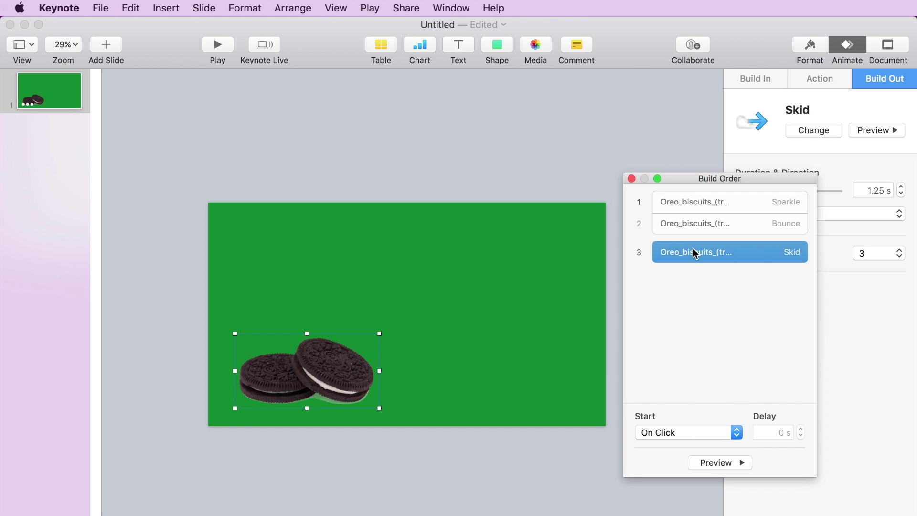
{"action": "left_click", "coordinate": [659, 432]}
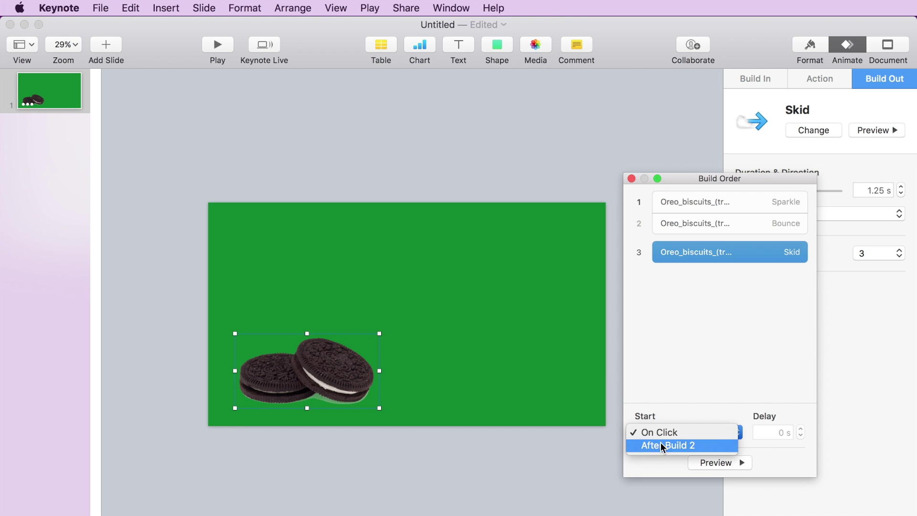
{"action": "left_click", "coordinate": [661, 444]}
{"action": "left_click", "coordinate": [704, 462]}
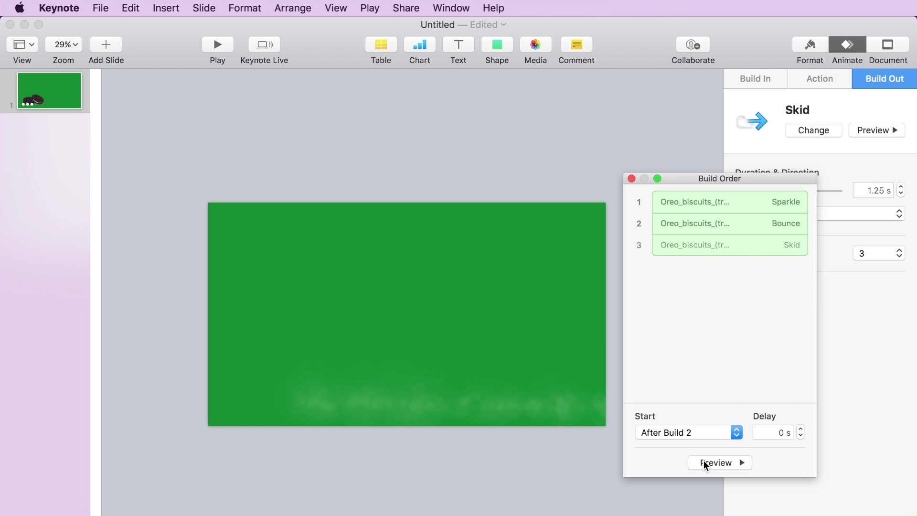
{"action": "left_click", "coordinate": [632, 179]}
Export the slide as a 1080p QuickTime movie named 'cookies'
{"action": "left_click", "coordinate": [99, 8]}
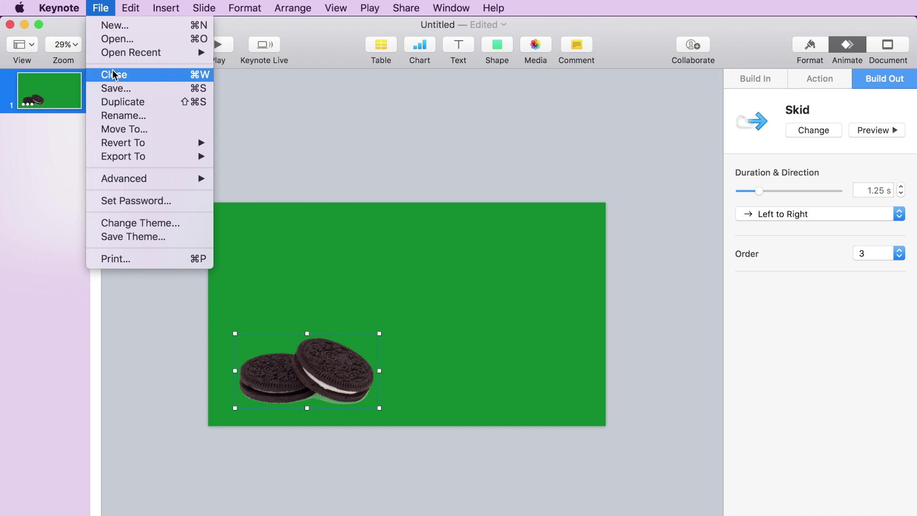
{"action": "mouse_move", "coordinate": [152, 157]}
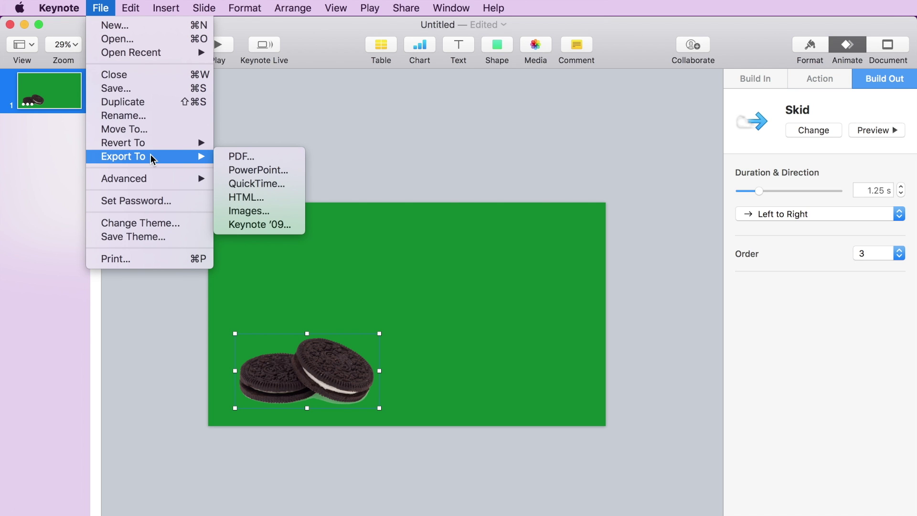
{"action": "left_click", "coordinate": [248, 182]}
{"action": "left_click", "coordinate": [419, 247]}
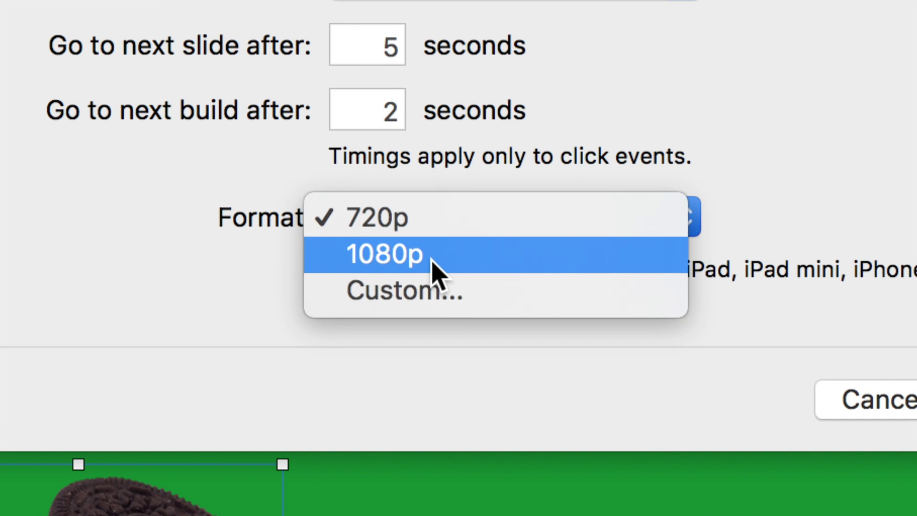
{"action": "left_click", "coordinate": [434, 267]}
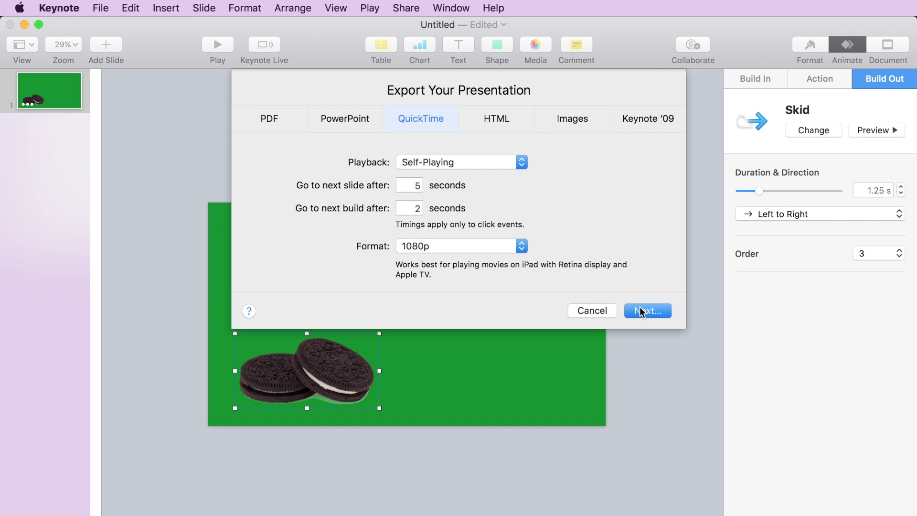
{"action": "left_click", "coordinate": [641, 311]}
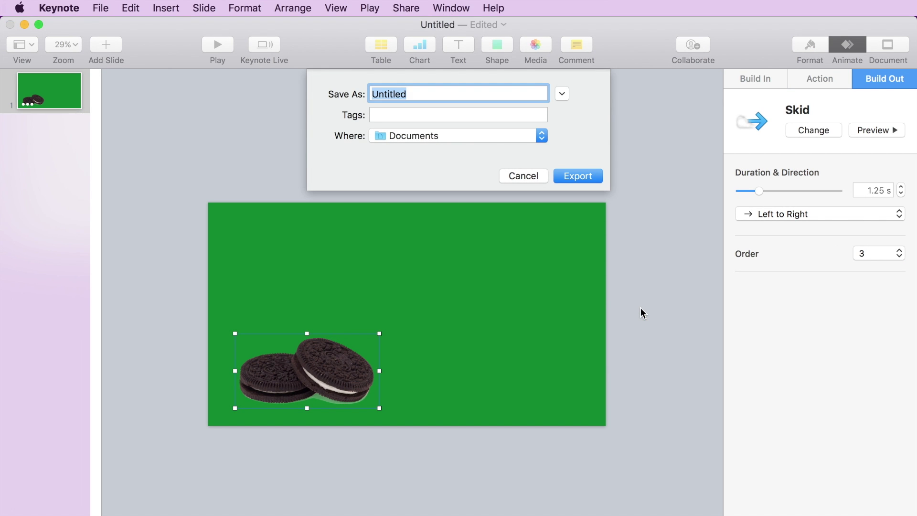
{"action": "type", "text": "cookies"}
{"action": "key", "text": "Return"}
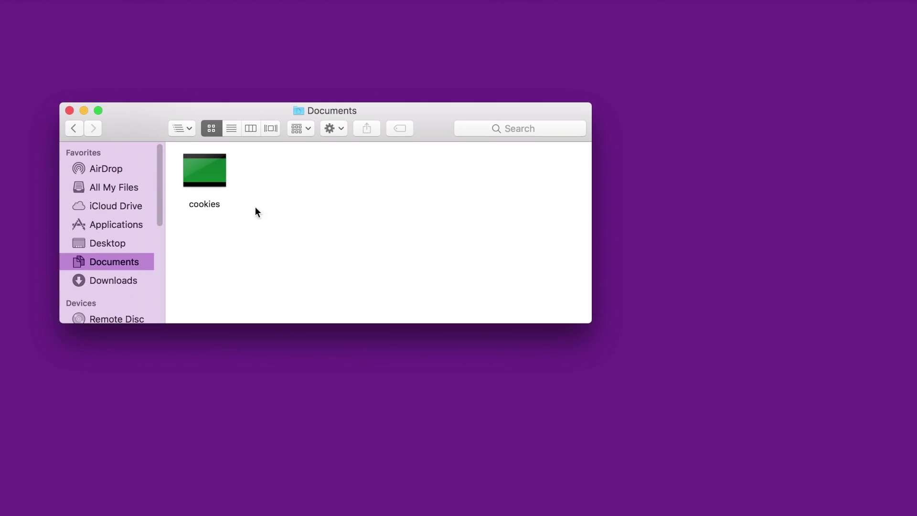
Drag the cookies movie from Documents onto the iMovie timeline above the main clip
{"action": "left_click_drag", "start_coordinate": [204, 170], "coordinate": [258, 250]}
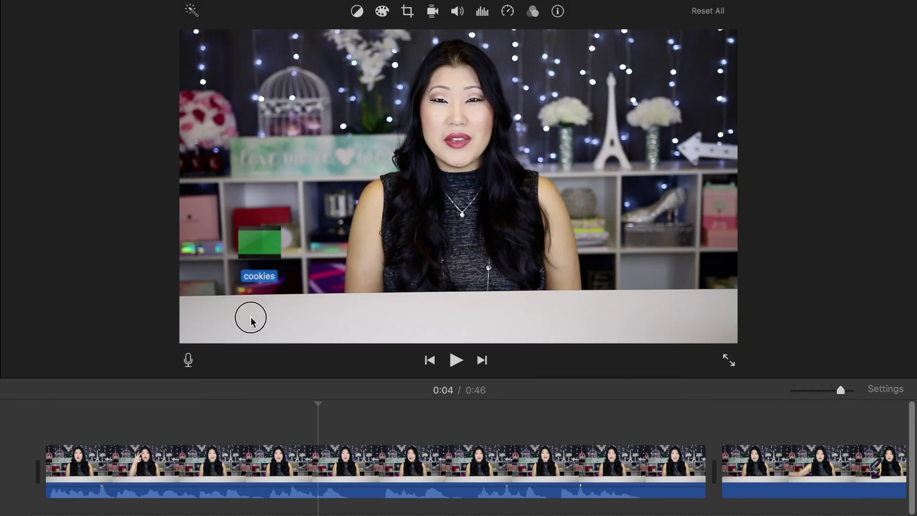
{"action": "left_click_drag", "start_coordinate": [249, 317], "coordinate": [321, 424]}
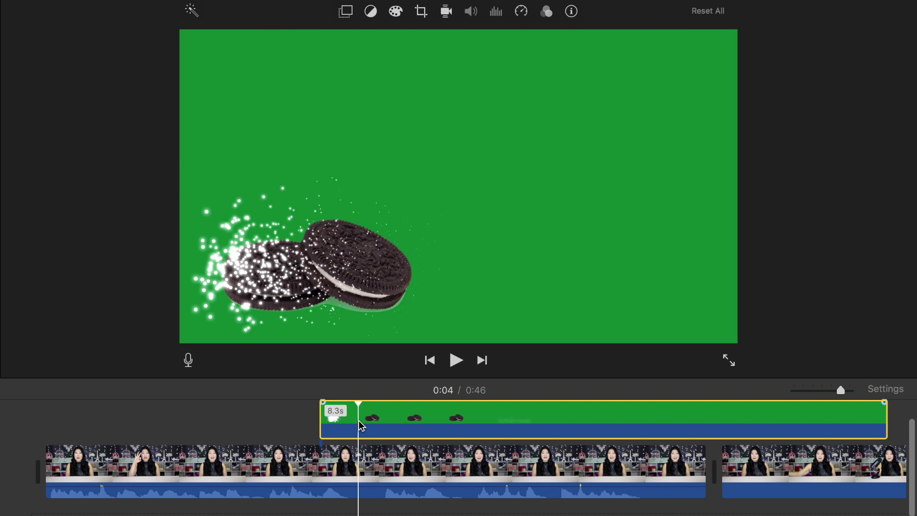
Apply Green/Blue Screen to the cookies clip, raise Softness, and play back from just before it
{"action": "left_click", "coordinate": [347, 11]}
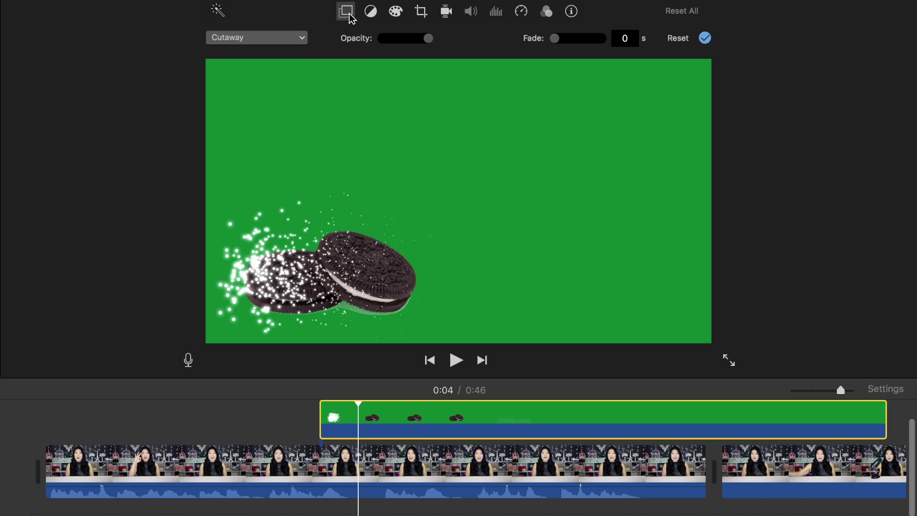
{"action": "left_click", "coordinate": [300, 39]}
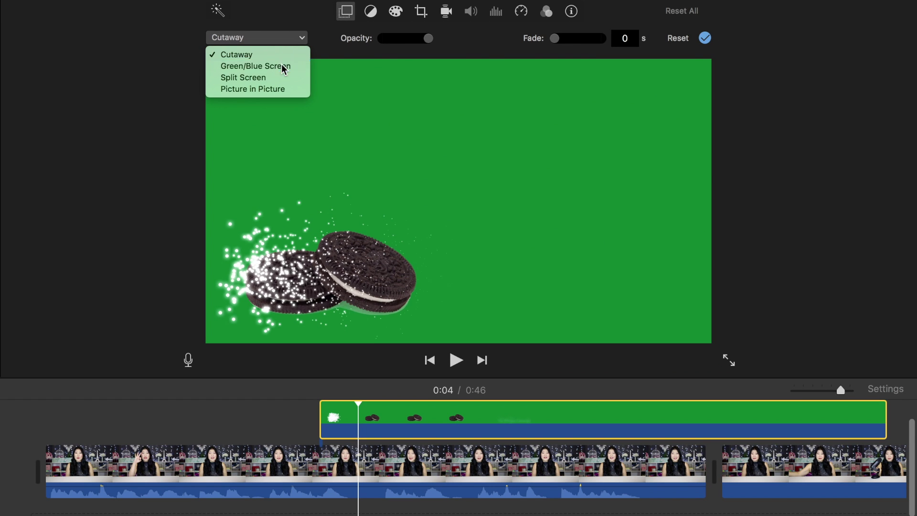
{"action": "left_click", "coordinate": [284, 69]}
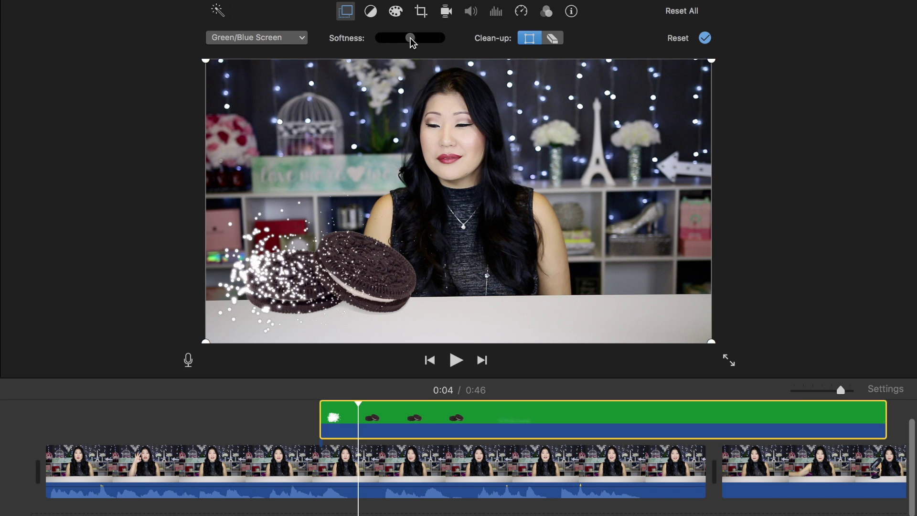
{"action": "mouse_move", "coordinate": [437, 44]}
{"action": "left_mouse_down"}
{"action": "mouse_move", "coordinate": [451, 45]}
{"action": "mouse_move", "coordinate": [422, 49]}
{"action": "left_mouse_up"}
{"action": "left_click", "coordinate": [271, 428]}
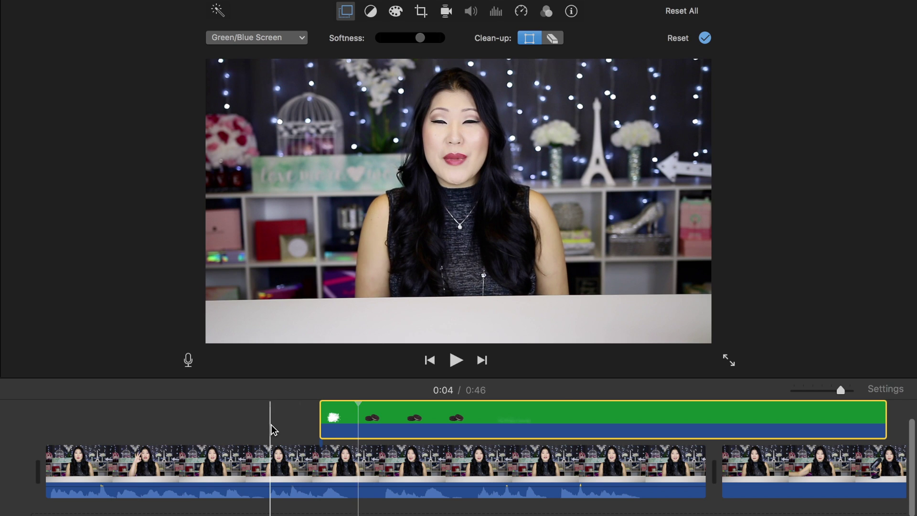
{"action": "key", "text": "space"}
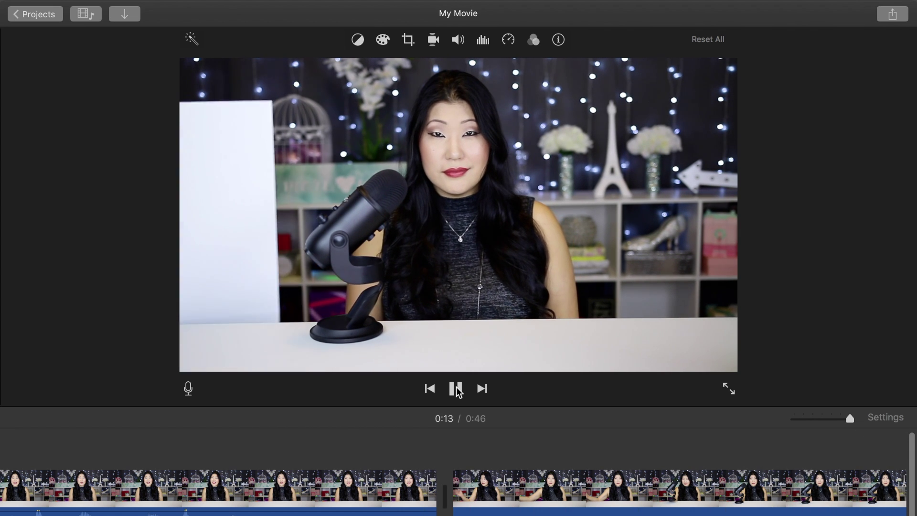
Pause on the 0:15 microphone shot and share that frame as an image named 'microphone'
{"action": "left_click", "coordinate": [456, 389]}
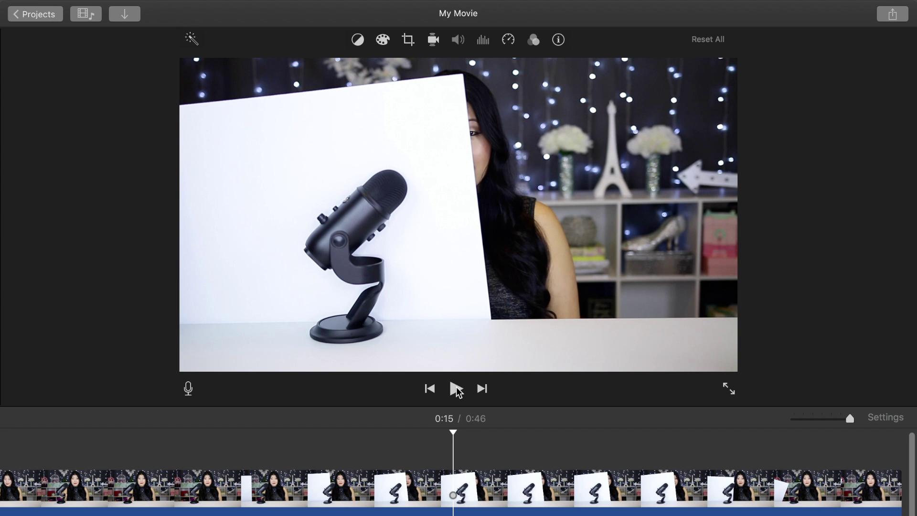
{"action": "left_click", "coordinate": [901, 10]}
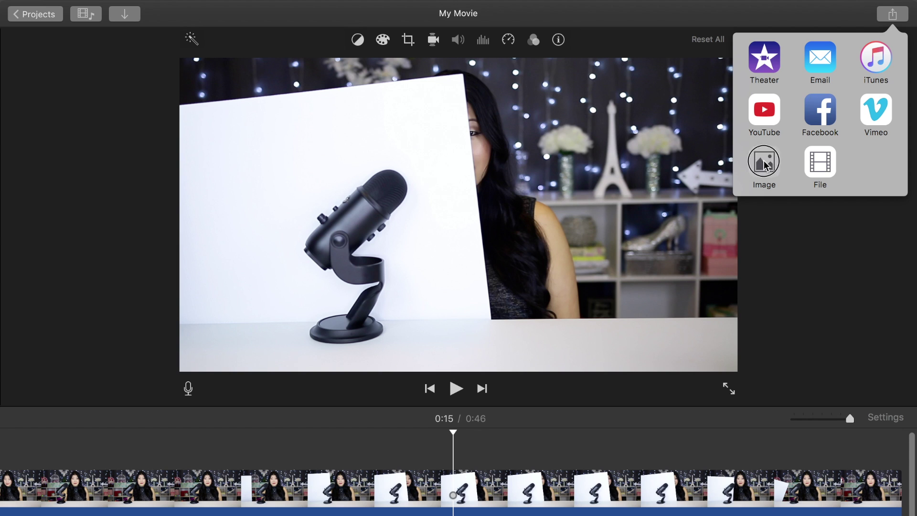
{"action": "left_click", "coordinate": [764, 162]}
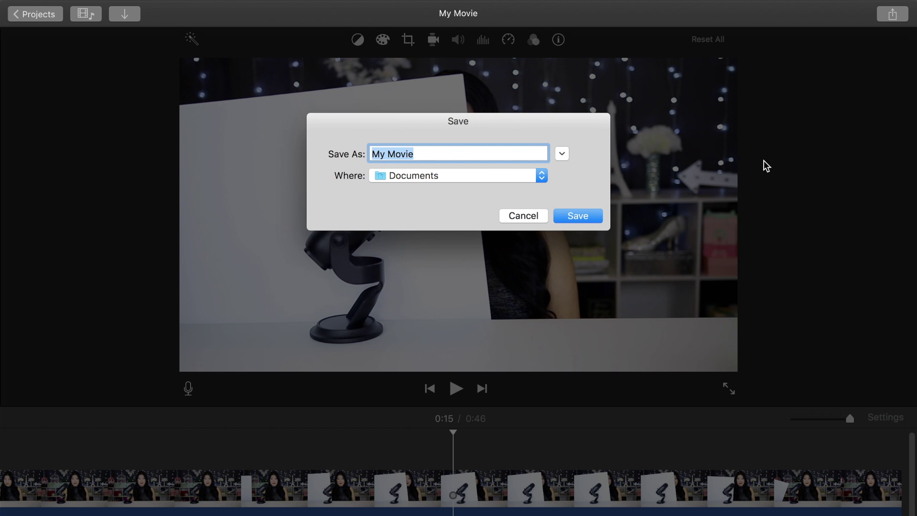
{"action": "type", "text": "microphone"}
{"action": "key", "text": "Return"}
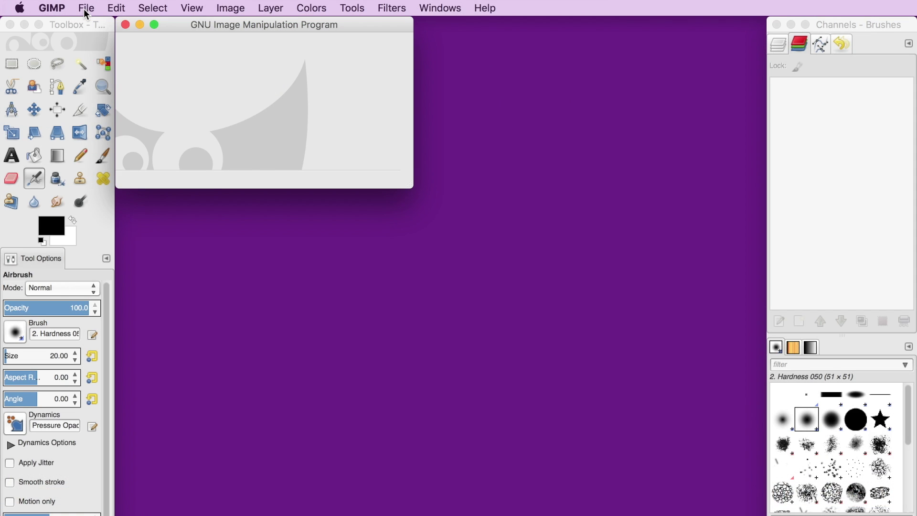
Open microphone.jpg from the Documents folder in GIMP
{"action": "left_click", "coordinate": [84, 8]}
{"action": "left_click", "coordinate": [96, 52]}
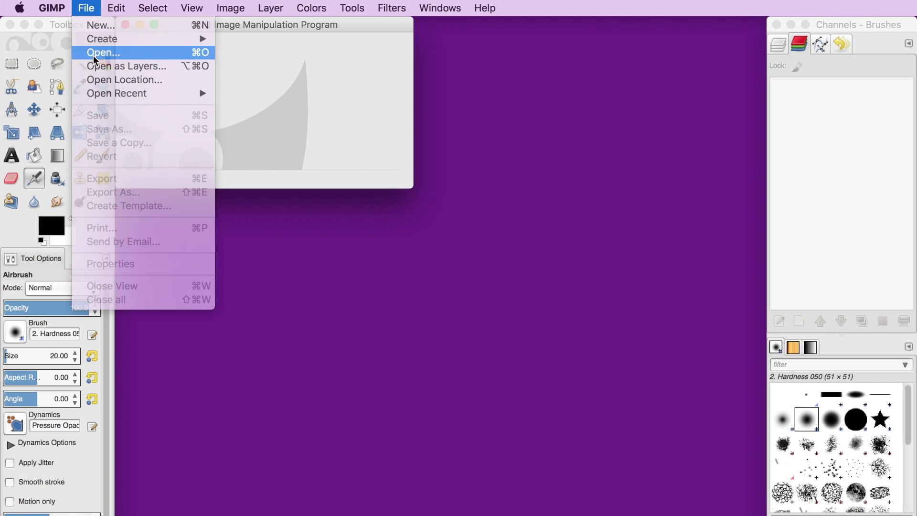
{"action": "left_click", "coordinate": [66, 188]}
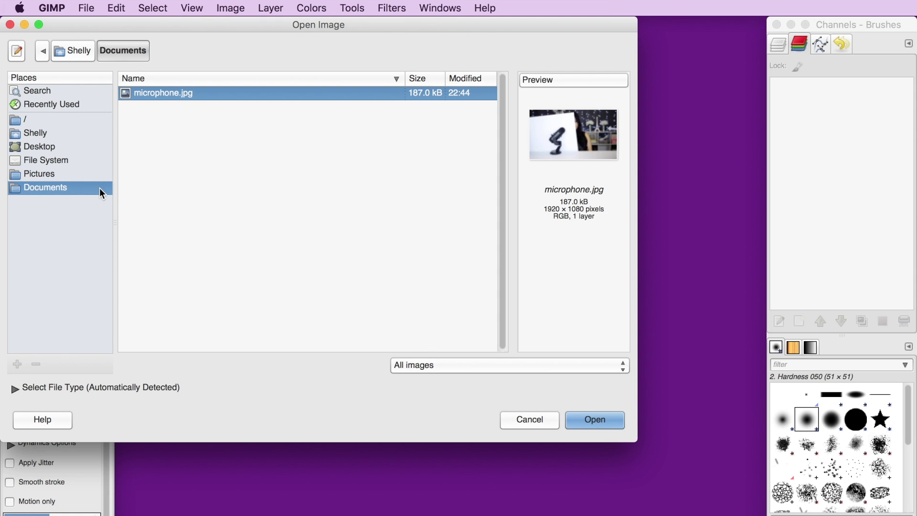
{"action": "left_click", "coordinate": [596, 416]}
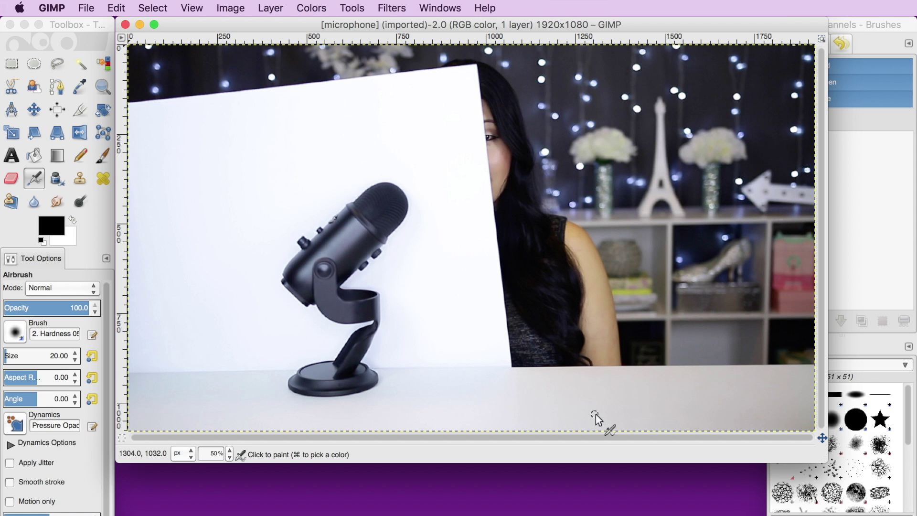
Add an alpha channel to the photo's layer
{"action": "left_click", "coordinate": [270, 8]}
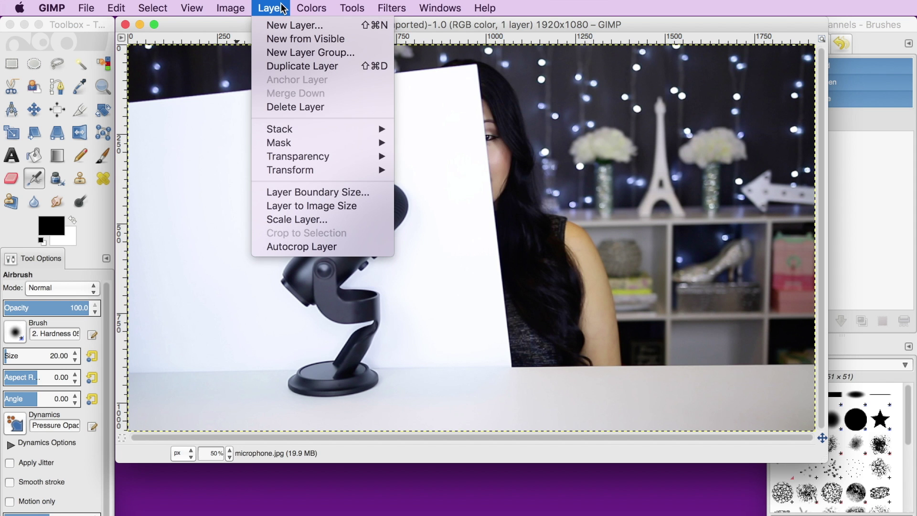
{"action": "mouse_move", "coordinate": [311, 156]}
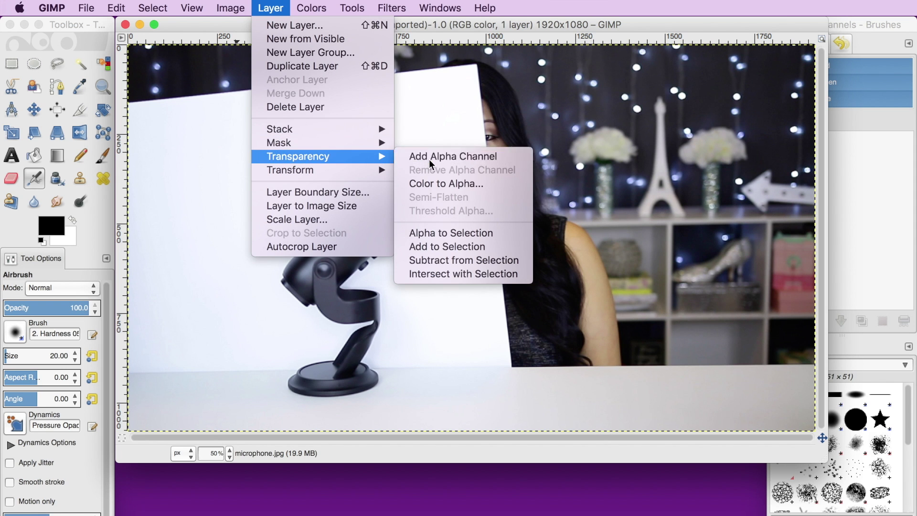
{"action": "left_click", "coordinate": [429, 159]}
{"action": "left_click", "coordinate": [84, 70]}
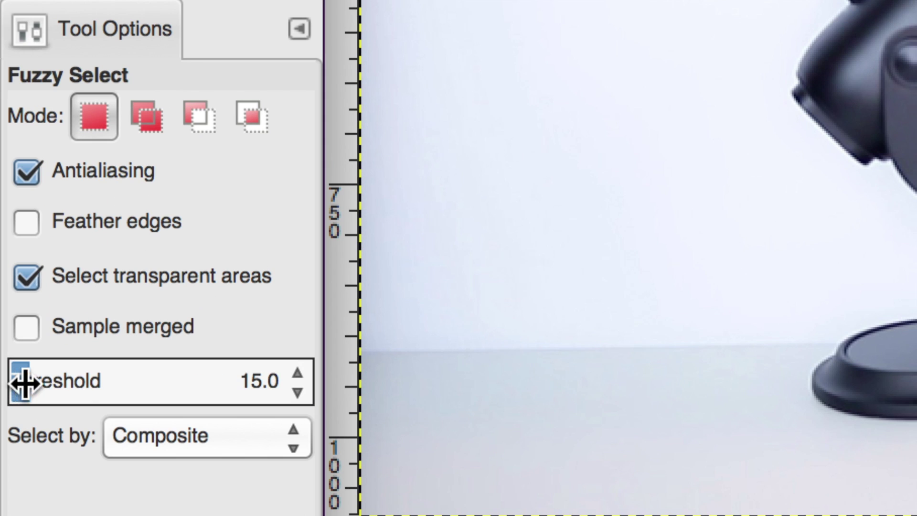
Fuzzy-select the white background at threshold 75 and cut it out
{"action": "left_click_drag", "start_coordinate": [24, 382], "coordinate": [681, 414]}
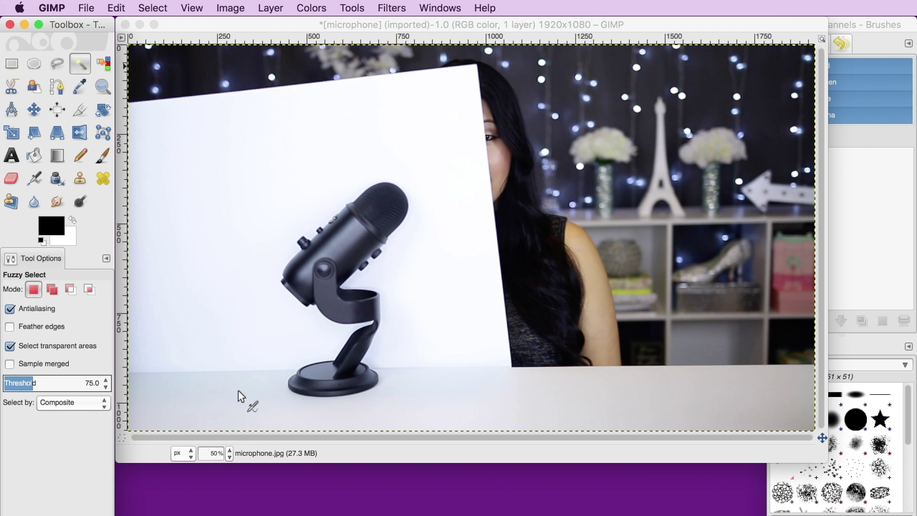
{"action": "left_click", "coordinate": [221, 236]}
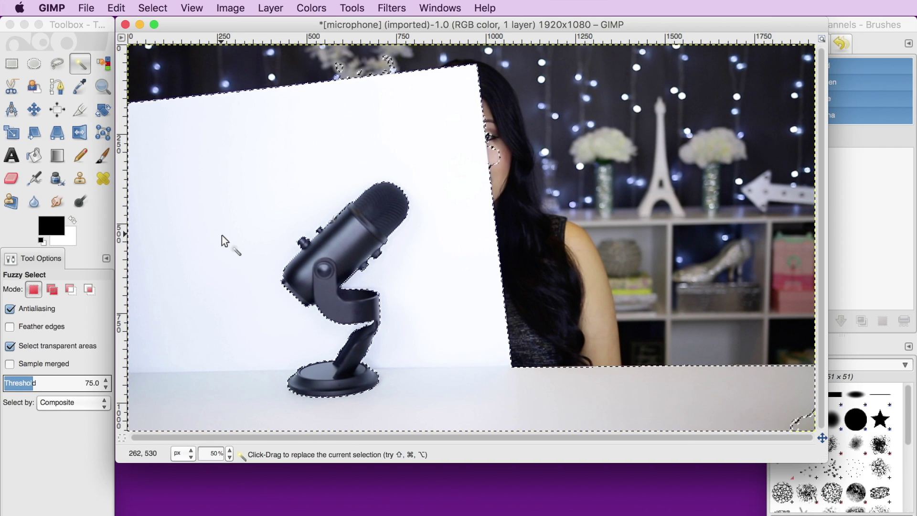
{"action": "key", "text": "super+x"}
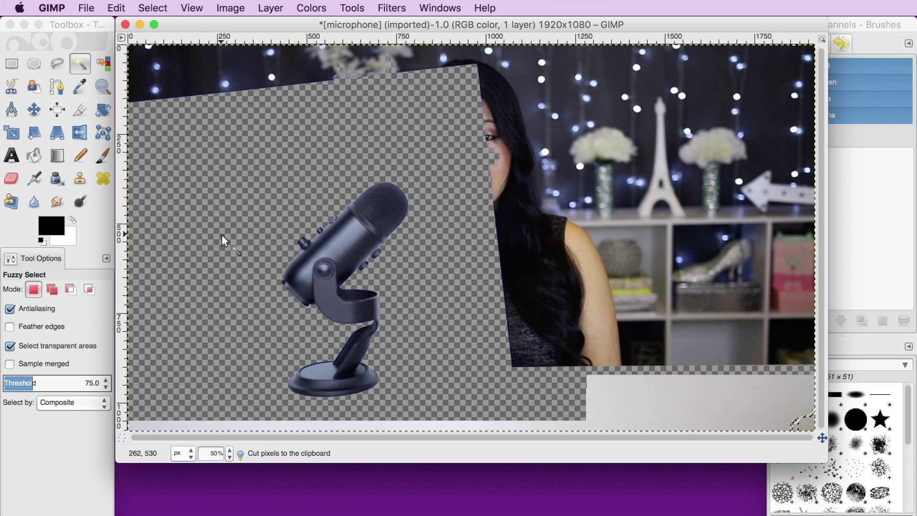
Cut away the remaining photo areas around the microphone with rectangular selections
{"action": "left_click", "coordinate": [11, 64]}
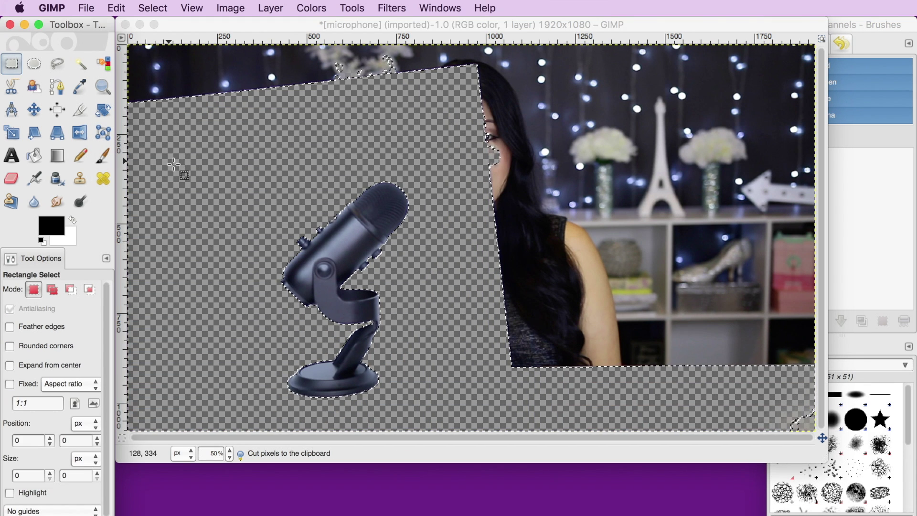
{"action": "left_click_drag", "start_coordinate": [171, 170], "coordinate": [916, 5]}
{"action": "key", "text": "super+x"}
{"action": "left_click", "coordinate": [476, 205]}
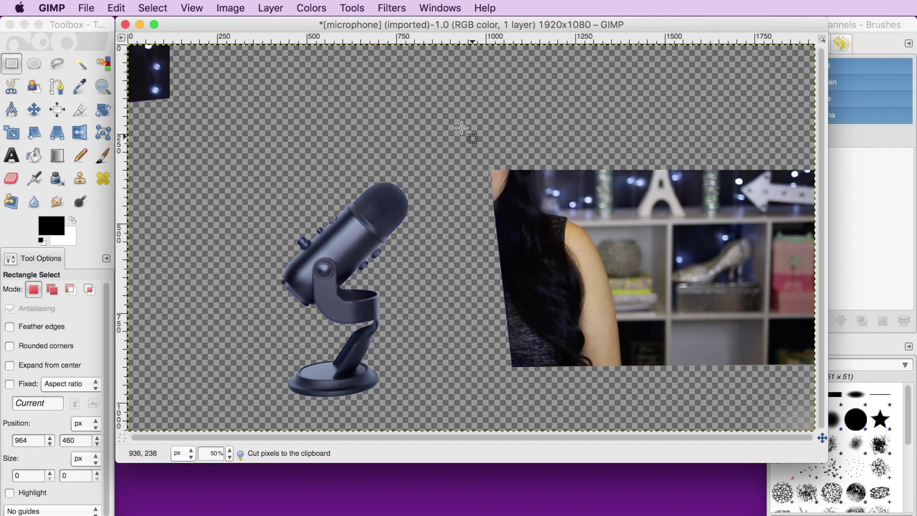
{"action": "left_click_drag", "start_coordinate": [457, 123], "coordinate": [915, 515]}
{"action": "key", "text": "super+x"}
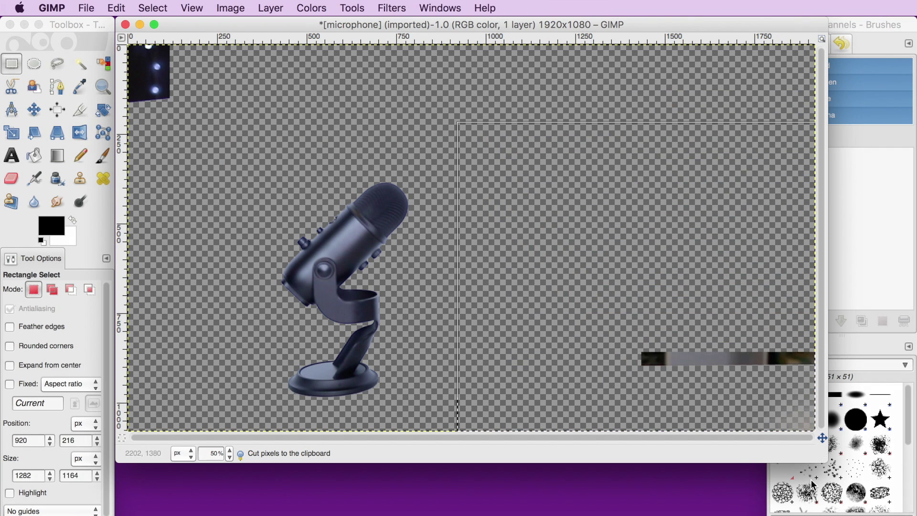
{"action": "left_click_drag", "start_coordinate": [311, 133], "coordinate": [184, 76]}
{"action": "left_click_drag", "start_coordinate": [114, 32], "coordinate": [4, 4]}
{"action": "key", "text": "super+x"}
{"action": "left_click", "coordinate": [162, 118]}
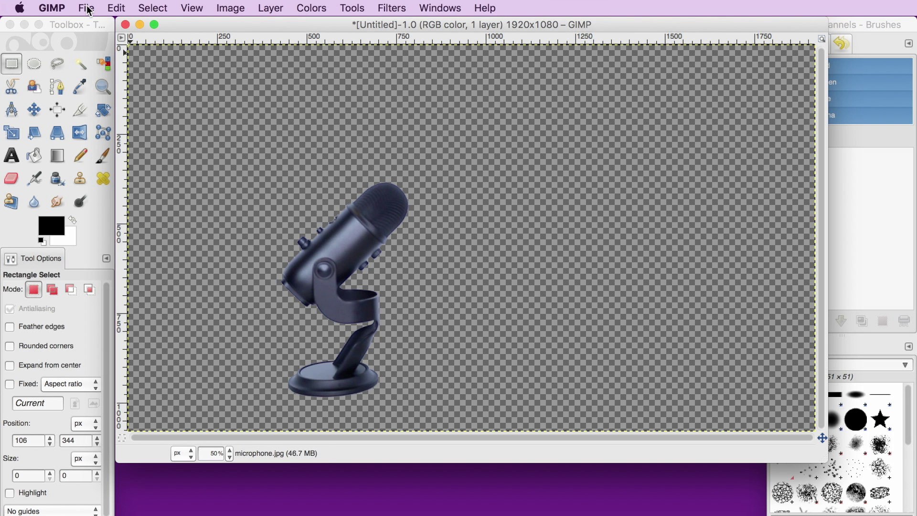
Export the cutout as microphone.png and drop it onto the green Keynote slide
{"action": "left_click", "coordinate": [87, 9]}
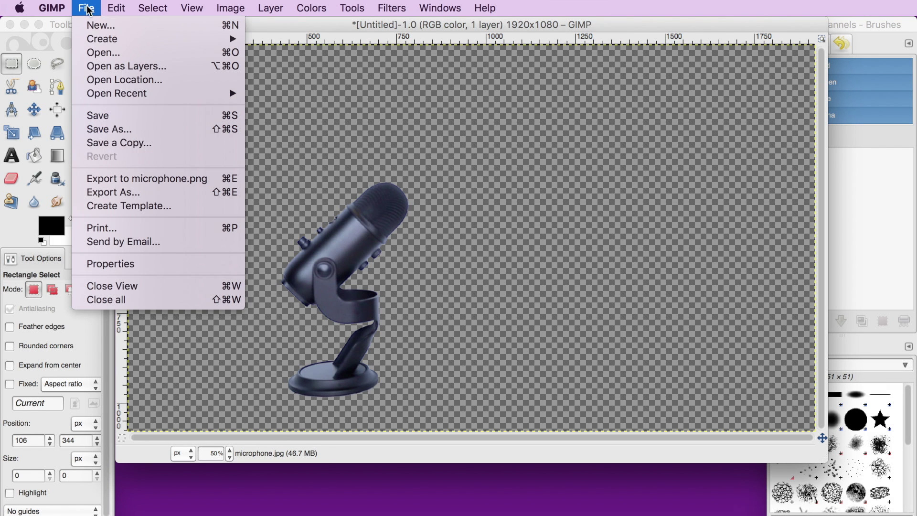
{"action": "left_click", "coordinate": [107, 192]}
{"action": "key", "text": "Return"}
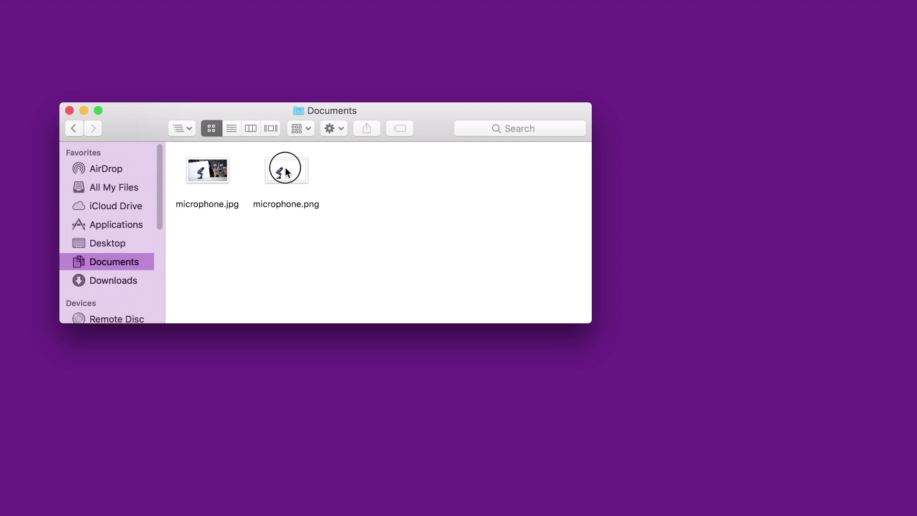
{"action": "left_click_drag", "start_coordinate": [285, 172], "coordinate": [356, 236]}
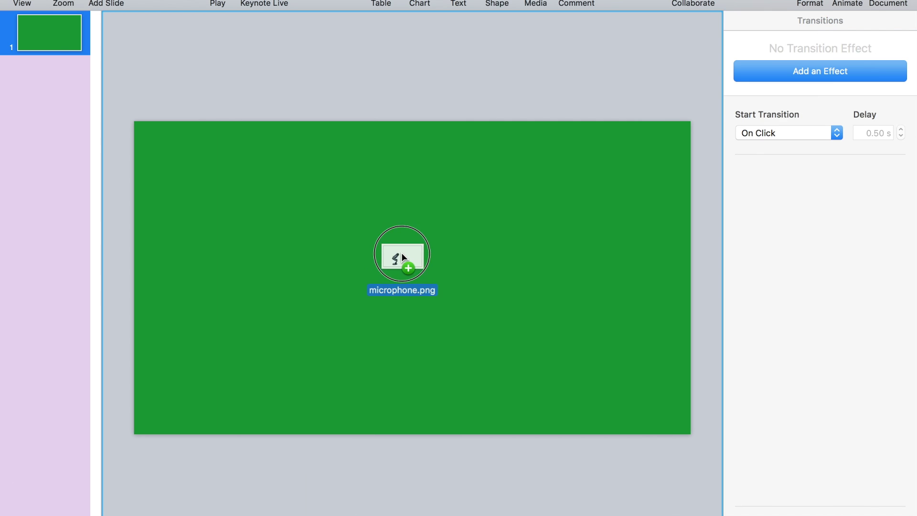
{"action": "left_click_drag", "start_coordinate": [402, 253], "coordinate": [408, 257]}
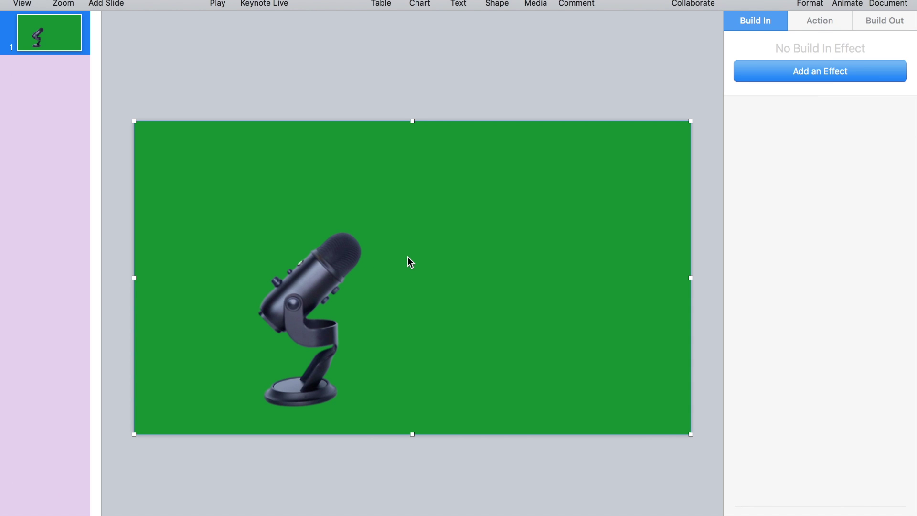
Give the microphone a Drop build-in and a Flame build-out
{"action": "left_click", "coordinate": [753, 75]}
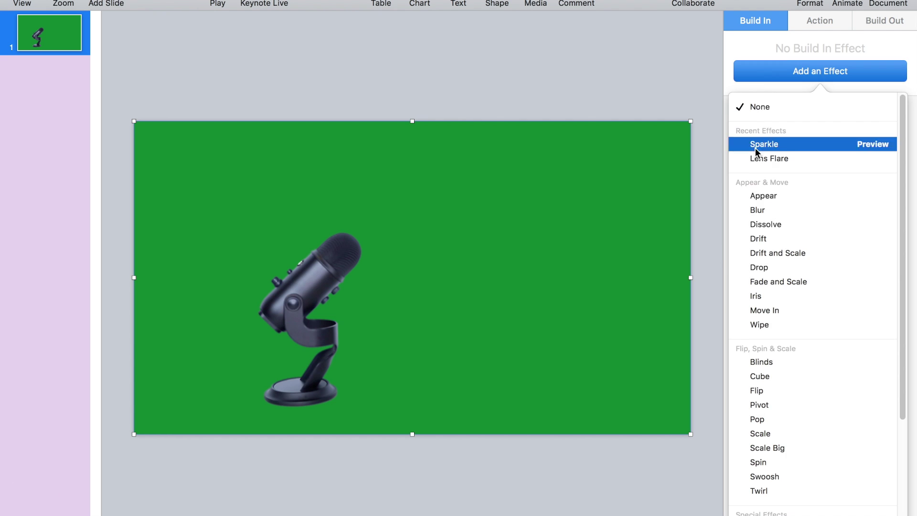
{"action": "left_click", "coordinate": [794, 266]}
{"action": "left_click", "coordinate": [884, 21]}
{"action": "left_click", "coordinate": [807, 71]}
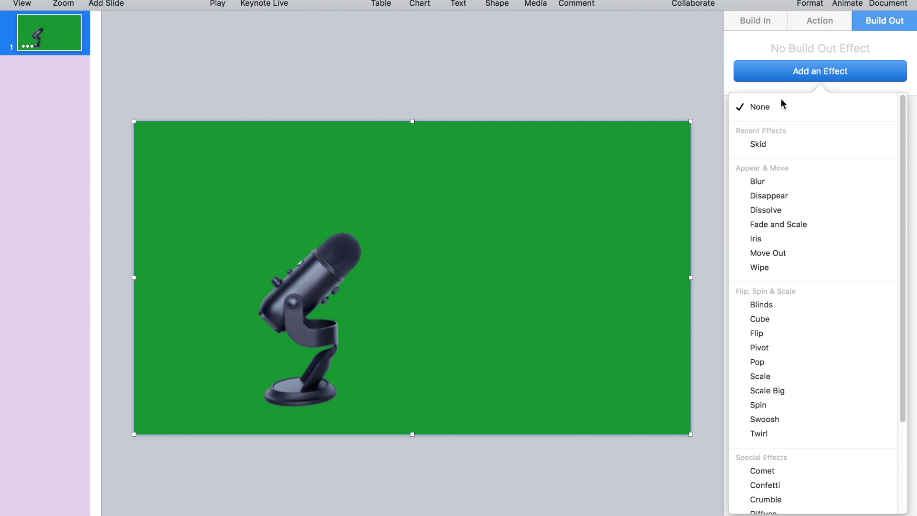
{"action": "scroll", "coordinate": [829, 303], "scroll_direction": "down", "scroll_amount": 3}
{"action": "left_click", "coordinate": [879, 388]}
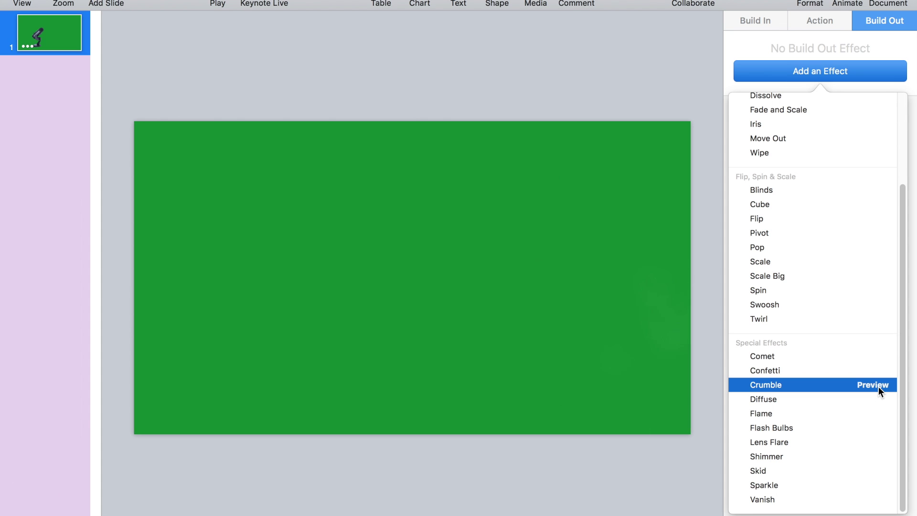
{"action": "left_click", "coordinate": [816, 412]}
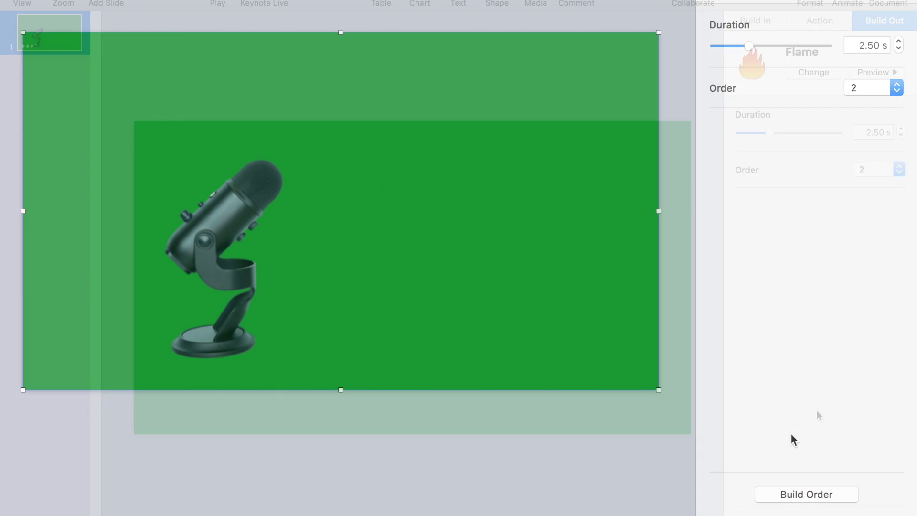
Start Drop after the transition and Flame after the Drop, then preview both builds
{"action": "left_click", "coordinate": [788, 494]}
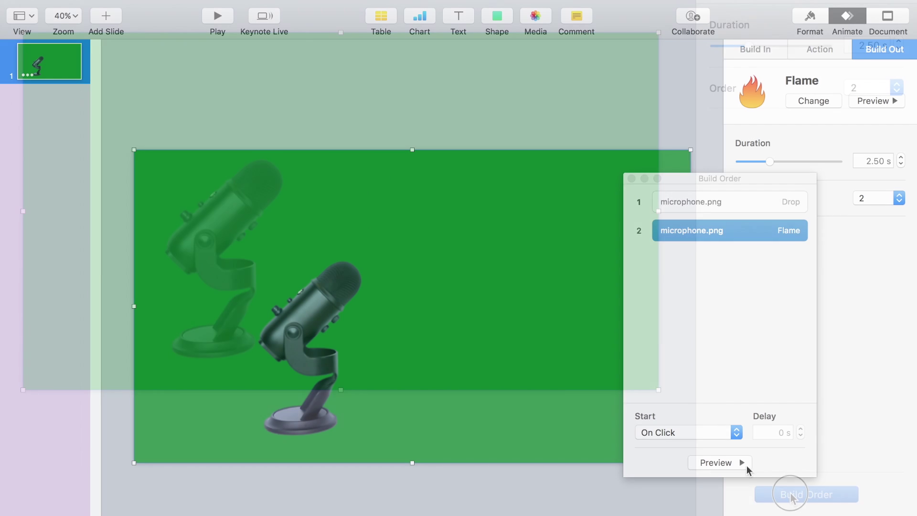
{"action": "left_click", "coordinate": [692, 201]}
{"action": "left_click", "coordinate": [675, 432]}
{"action": "left_click", "coordinate": [675, 445]}
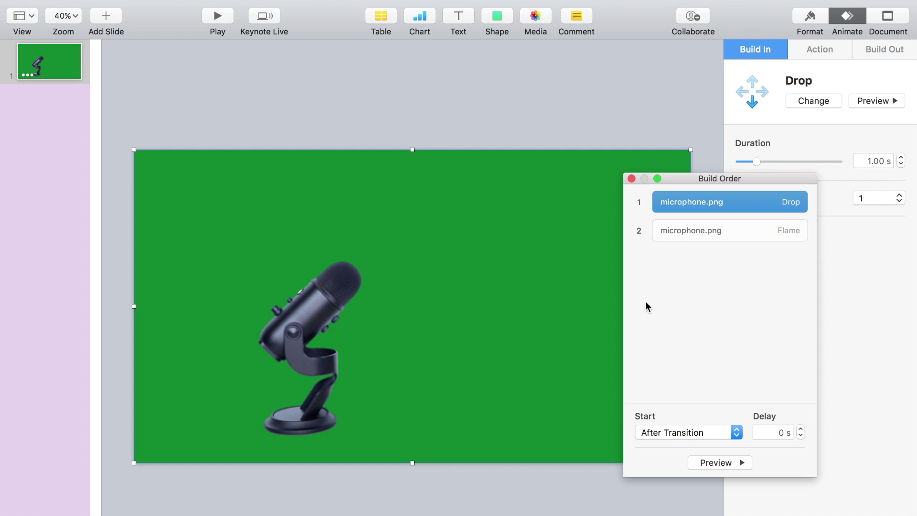
{"action": "left_click", "coordinate": [692, 230]}
{"action": "left_click", "coordinate": [678, 432]}
{"action": "left_click", "coordinate": [661, 443]}
{"action": "left_click", "coordinate": [704, 460]}
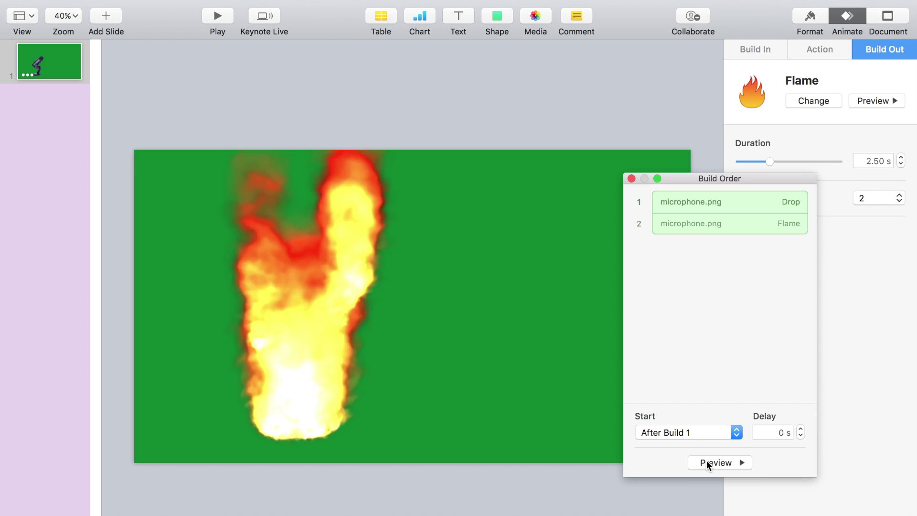
{"action": "left_click", "coordinate": [632, 178]}
Export the slide as a 1080p QuickTime movie and place it above the main video in iMovie
{"action": "left_click", "coordinate": [98, 6]}
{"action": "mouse_move", "coordinate": [123, 153]}
{"action": "left_click", "coordinate": [256, 182]}
{"action": "left_click", "coordinate": [415, 221]}
{"action": "left_click", "coordinate": [415, 229]}
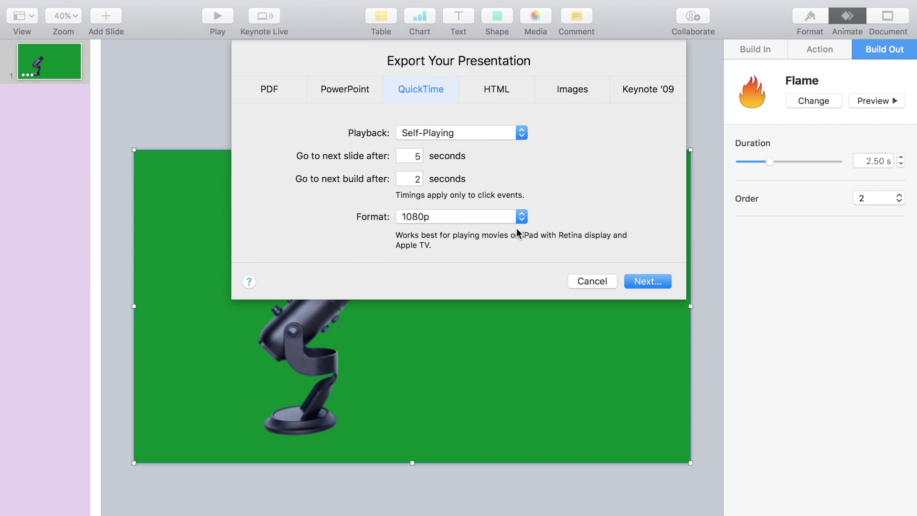
{"action": "left_click", "coordinate": [650, 282]}
{"action": "key", "text": "Return"}
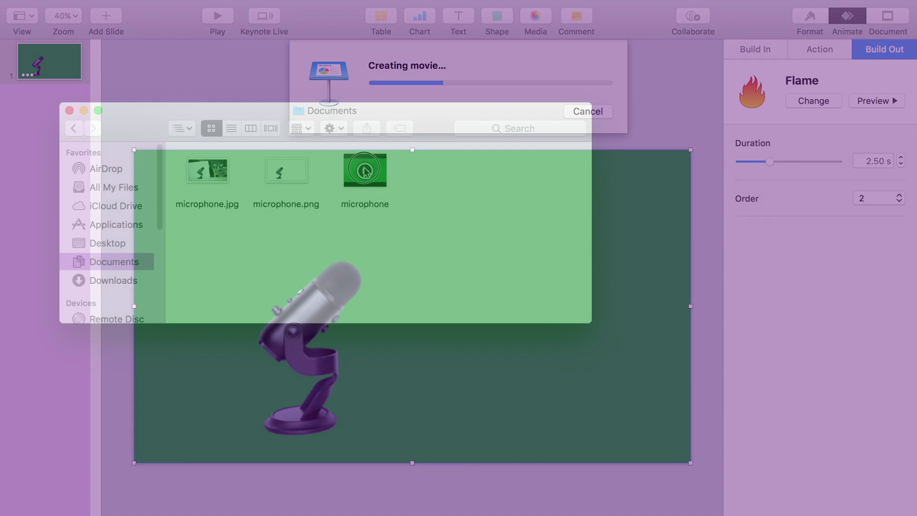
{"action": "left_click_drag", "start_coordinate": [364, 171], "coordinate": [407, 320]}
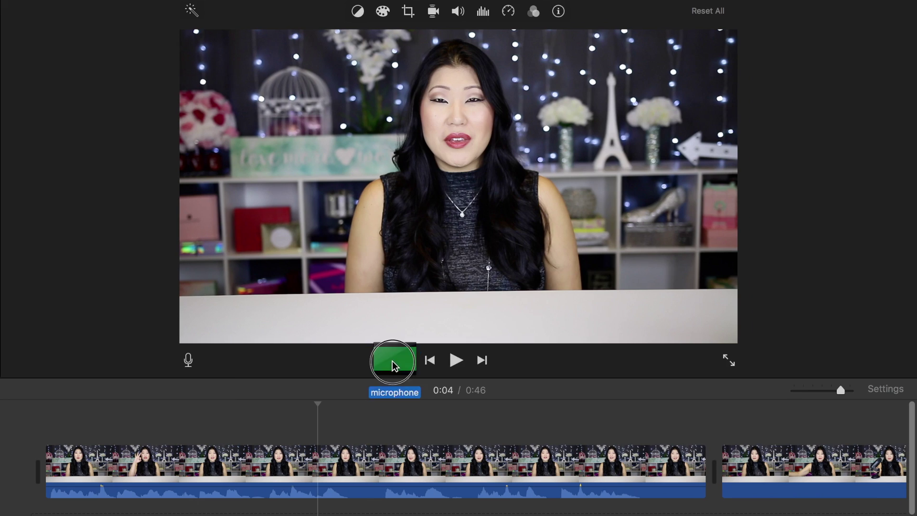
{"action": "left_click_drag", "start_coordinate": [393, 365], "coordinate": [332, 430]}
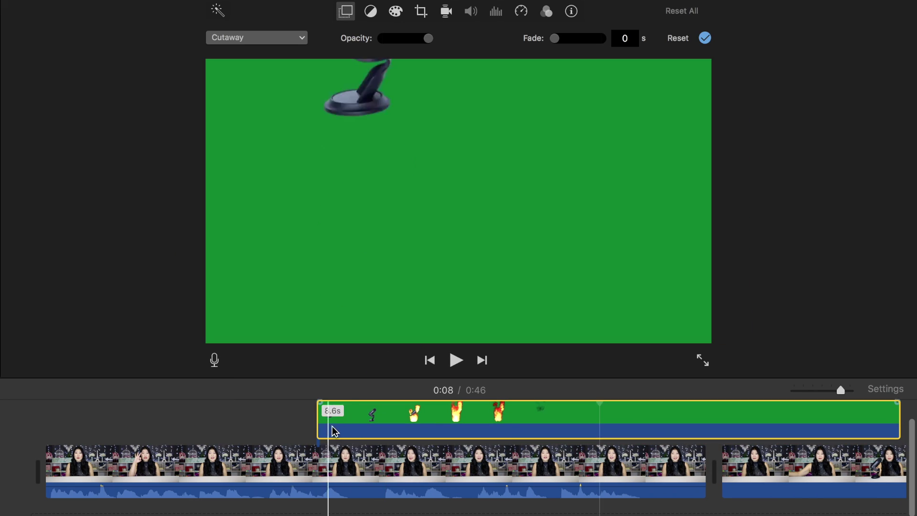
Set the microphone overlay to Green/Blue Screen, adjust Softness, and play it back
{"action": "left_click", "coordinate": [272, 43]}
{"action": "left_click", "coordinate": [274, 66]}
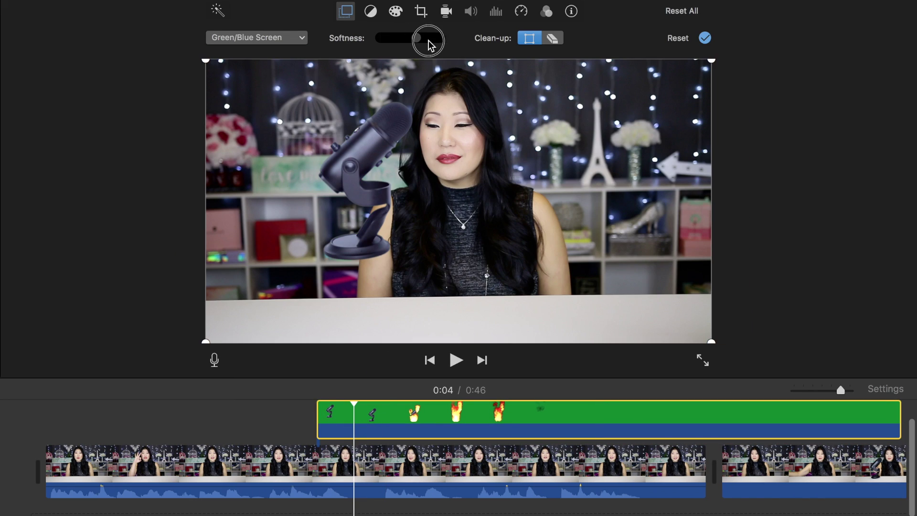
{"action": "left_click_drag", "start_coordinate": [428, 45], "coordinate": [418, 49]}
{"action": "left_click", "coordinate": [293, 423]}
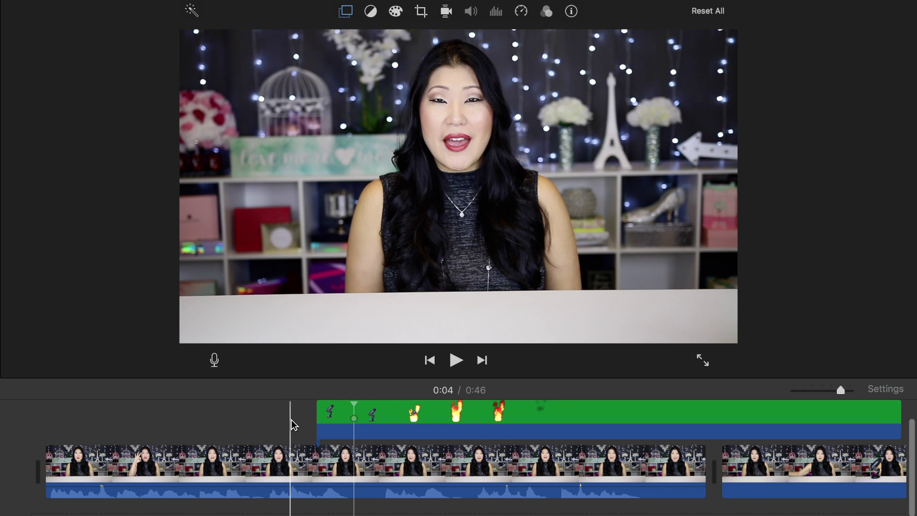
{"action": "key", "text": "space"}
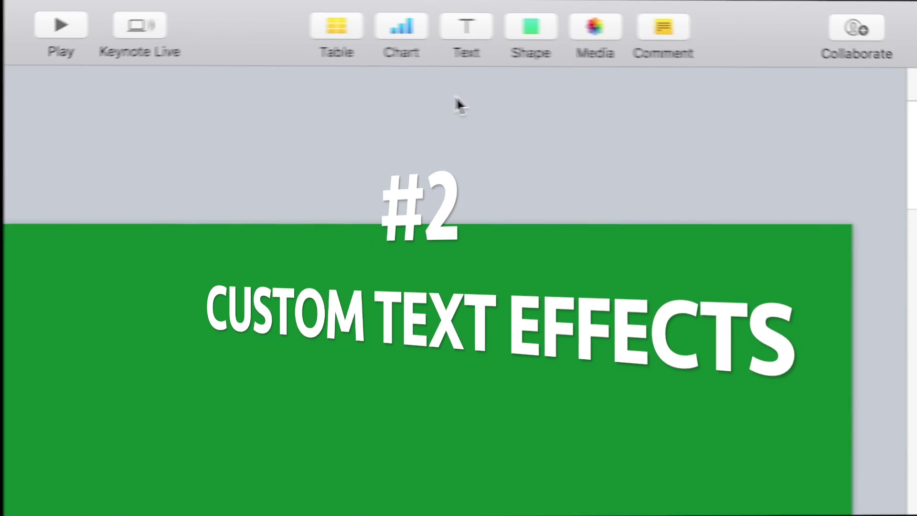
{"action": "left_click", "coordinate": [463, 26]}
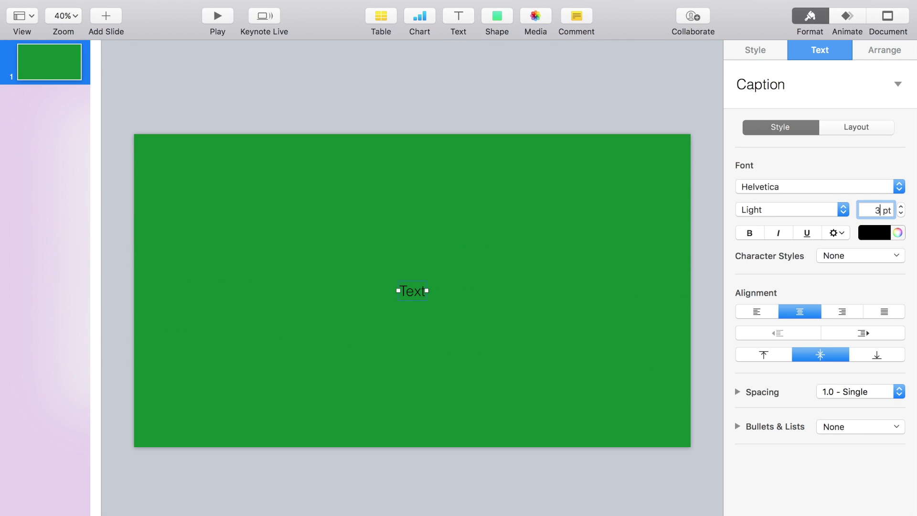
Set the font size to 300 pt and type CUSTOM, TEXT, EFFECTS on three lines
{"action": "type", "text": "300"}
{"action": "key", "text": "Return"}
{"action": "double_click", "coordinate": [412, 287]}
{"action": "type", "text": "CUSTOM"}
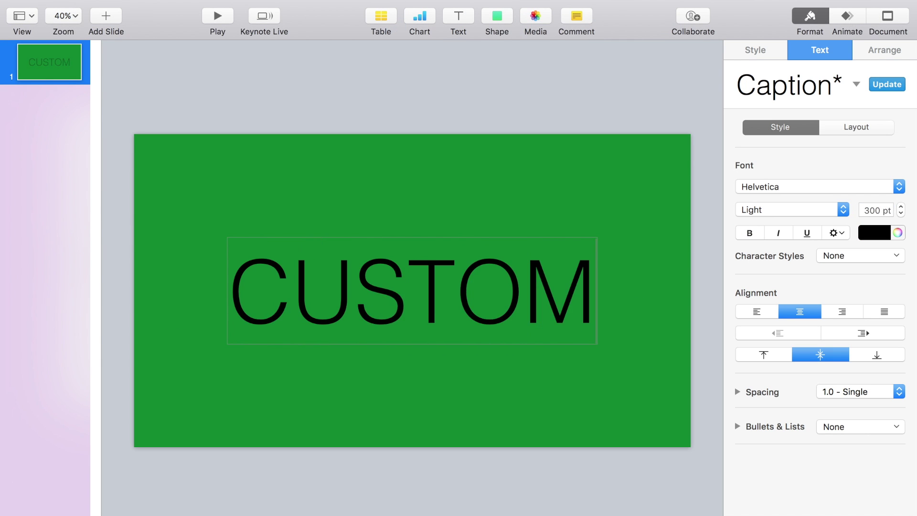
{"action": "key", "text": "Return"}
{"action": "type", "text": "TEXT"}
{"action": "key", "text": "Return"}
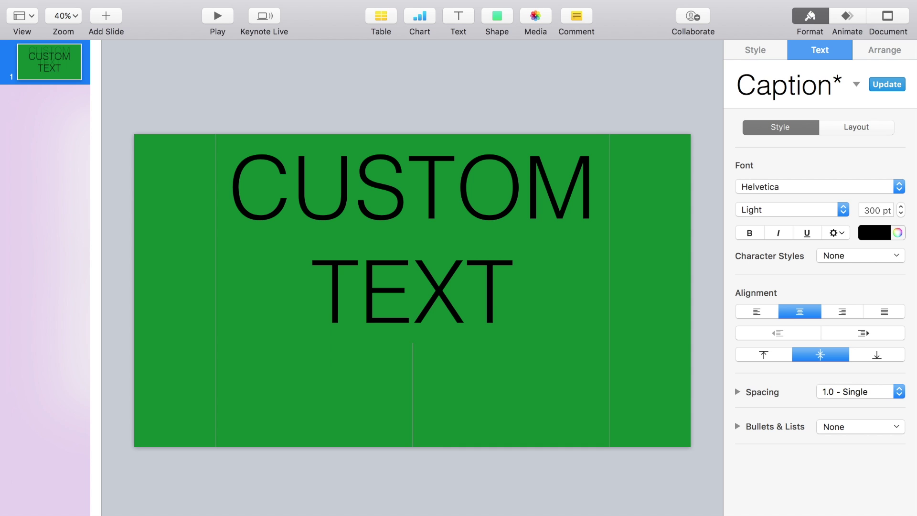
{"action": "type", "text": "EFFECTS"}
Make all the title text bold and white
{"action": "key", "text": "ctrl+a"}
{"action": "key", "text": "ctrl+b"}
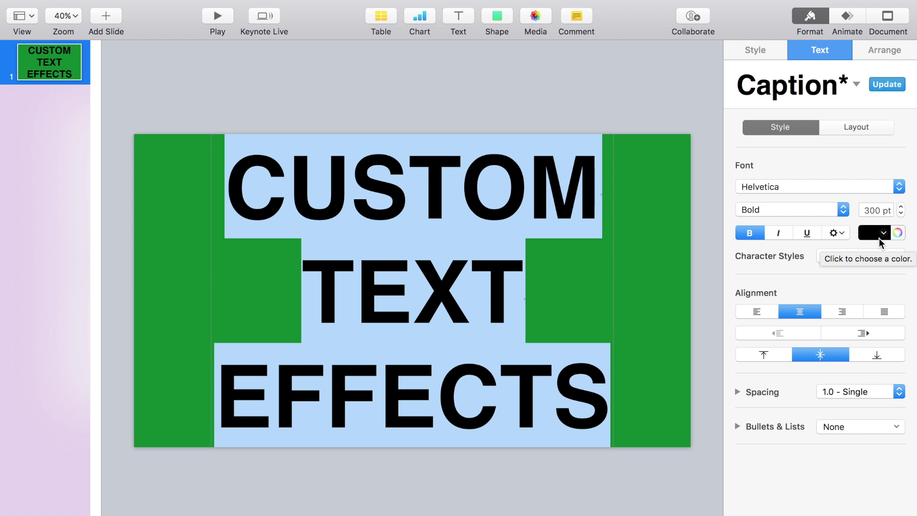
{"action": "left_click", "coordinate": [881, 234]}
{"action": "left_click", "coordinate": [753, 319]}
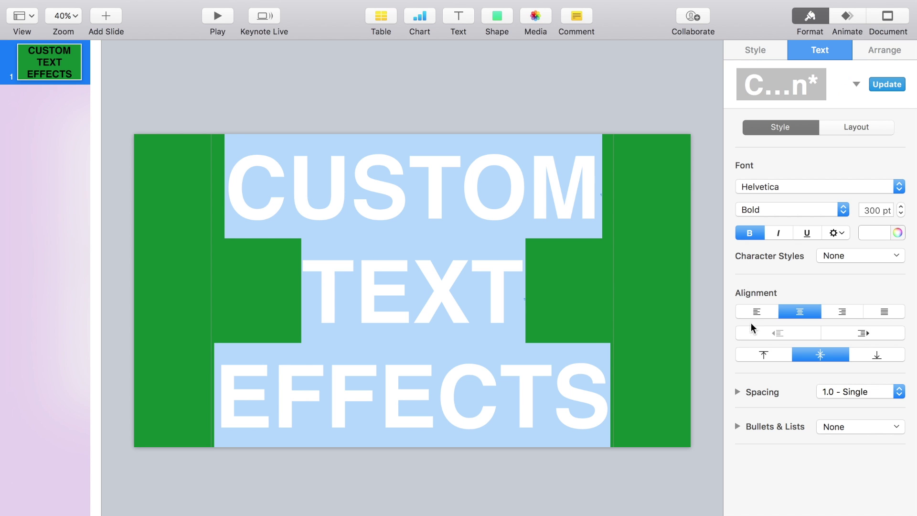
Add a drop shadow to the title at about 291° with increased blur and offset
{"action": "left_click", "coordinate": [835, 234]}
{"action": "left_click", "coordinate": [736, 469]}
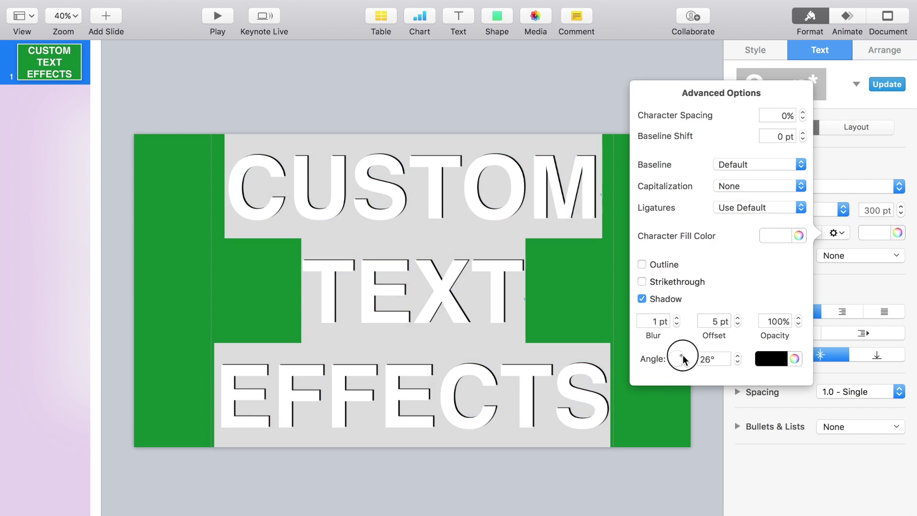
{"action": "mouse_move", "coordinate": [679, 352]}
{"action": "left_mouse_down"}
{"action": "mouse_move", "coordinate": [681, 368]}
{"action": "mouse_move", "coordinate": [680, 357]}
{"action": "left_mouse_up"}
{"action": "left_click", "coordinate": [676, 318]}
{"action": "left_click", "coordinate": [737, 318]}
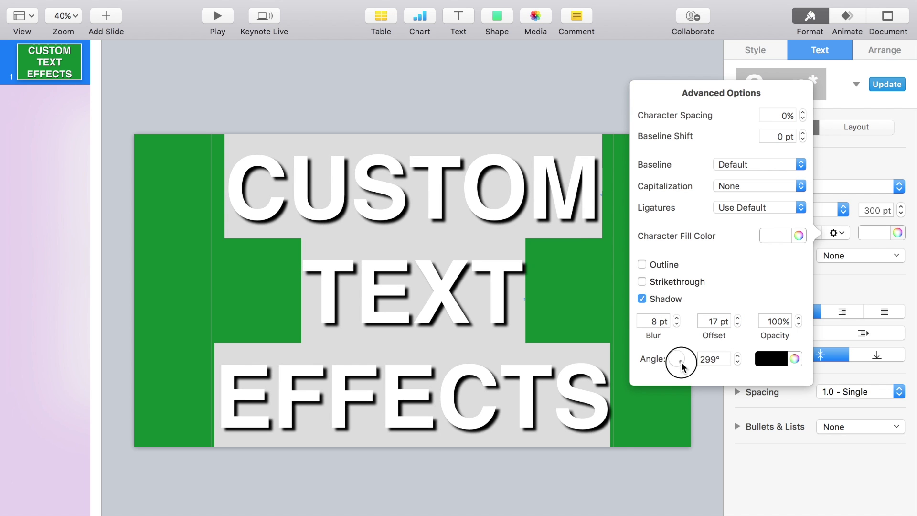
{"action": "left_click", "coordinate": [698, 426]}
{"action": "left_click", "coordinate": [501, 291]}
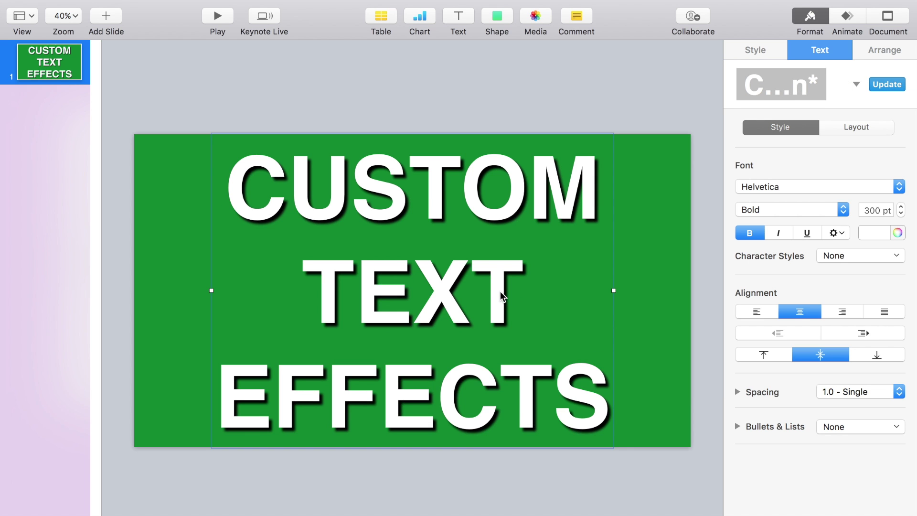
{"action": "left_click", "coordinate": [839, 23]}
Apply a Trace build-in to the title, delivered by paragraph, and preview it
{"action": "left_click", "coordinate": [760, 50]}
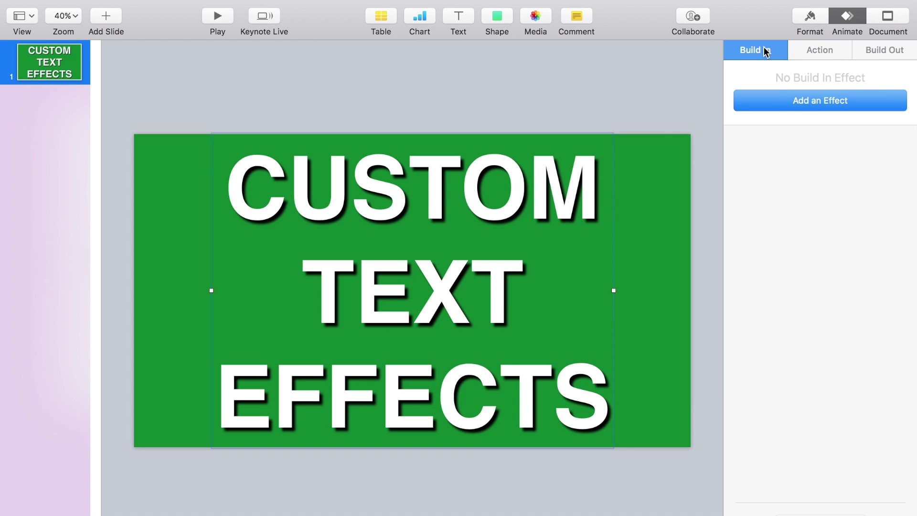
{"action": "left_click", "coordinate": [783, 100]}
{"action": "scroll", "coordinate": [812, 341], "scroll_direction": "down", "scroll_amount": 5}
{"action": "scroll", "coordinate": [812, 342], "scroll_direction": "down", "scroll_amount": 3}
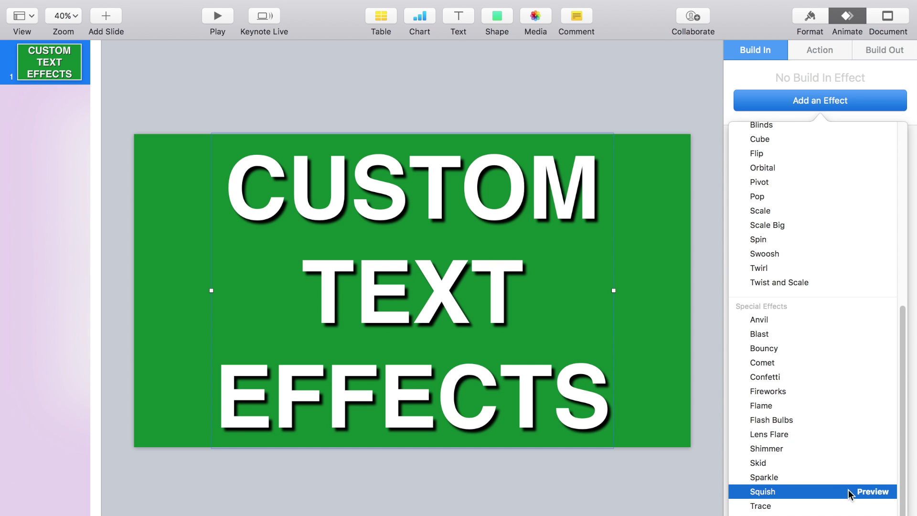
{"action": "left_click", "coordinate": [861, 492]}
{"action": "left_click", "coordinate": [775, 508]}
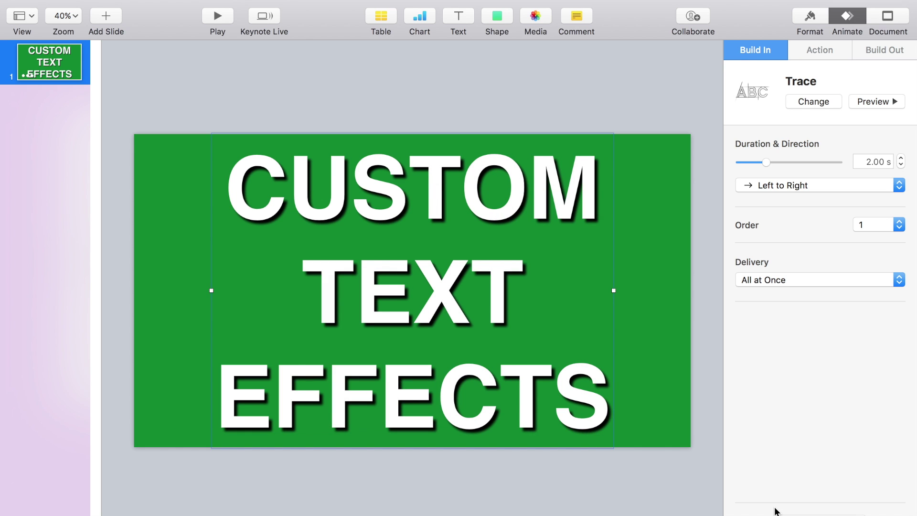
{"action": "left_click", "coordinate": [773, 281]}
{"action": "left_click", "coordinate": [773, 291]}
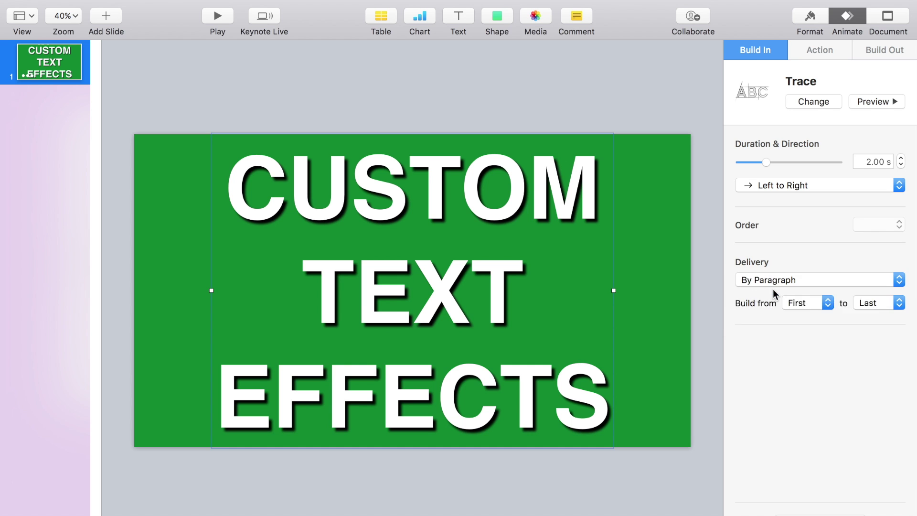
{"action": "left_click", "coordinate": [861, 101]}
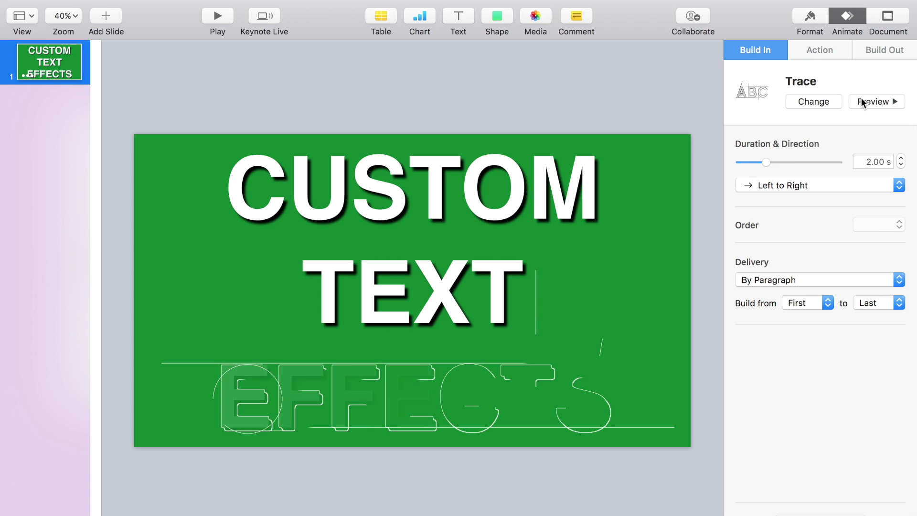
Shorten the build-in duration and switch the effect to Bouncy
{"action": "left_click_drag", "start_coordinate": [766, 163], "coordinate": [752, 166]}
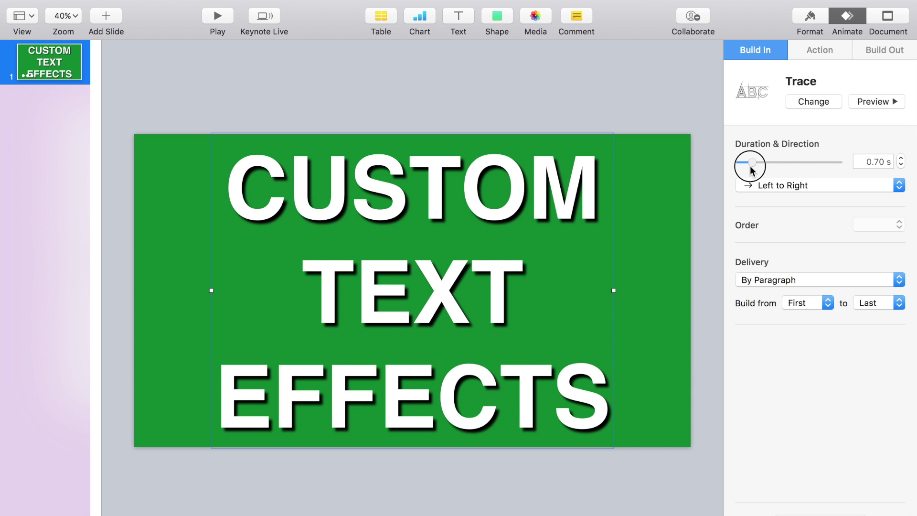
{"action": "left_click", "coordinate": [856, 101]}
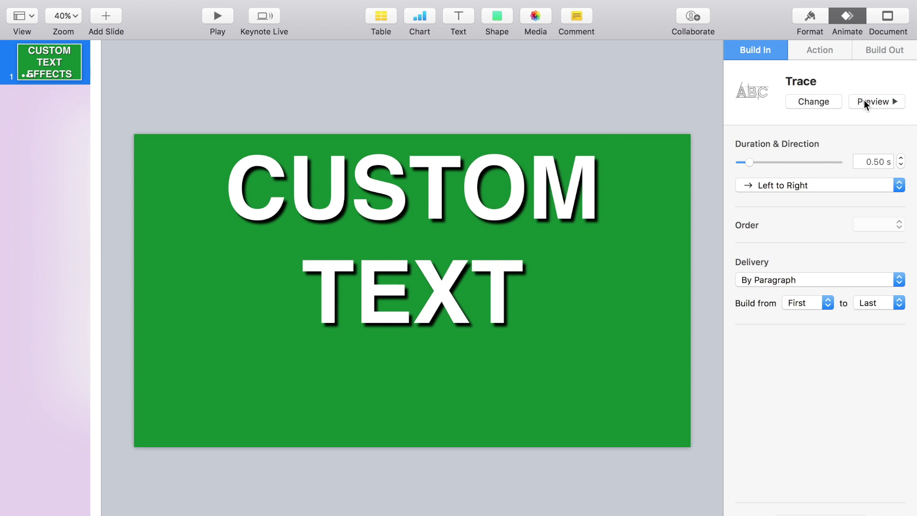
{"action": "left_click", "coordinate": [817, 101]}
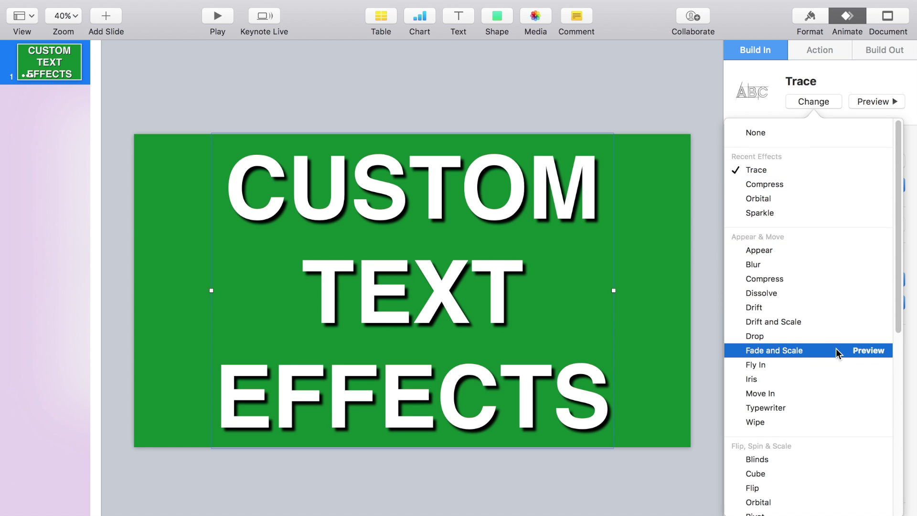
{"action": "scroll", "coordinate": [836, 348], "scroll_direction": "down", "scroll_amount": 10}
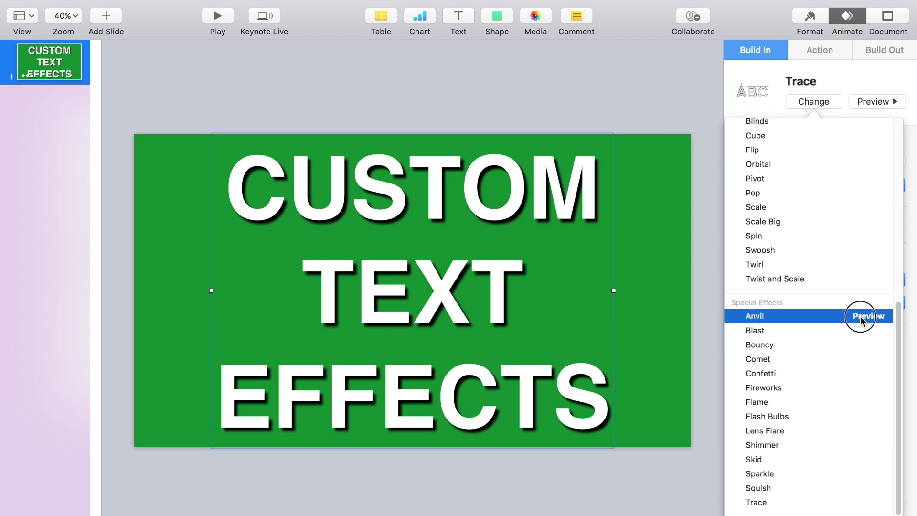
{"action": "left_click", "coordinate": [861, 317]}
{"action": "left_click", "coordinate": [806, 347]}
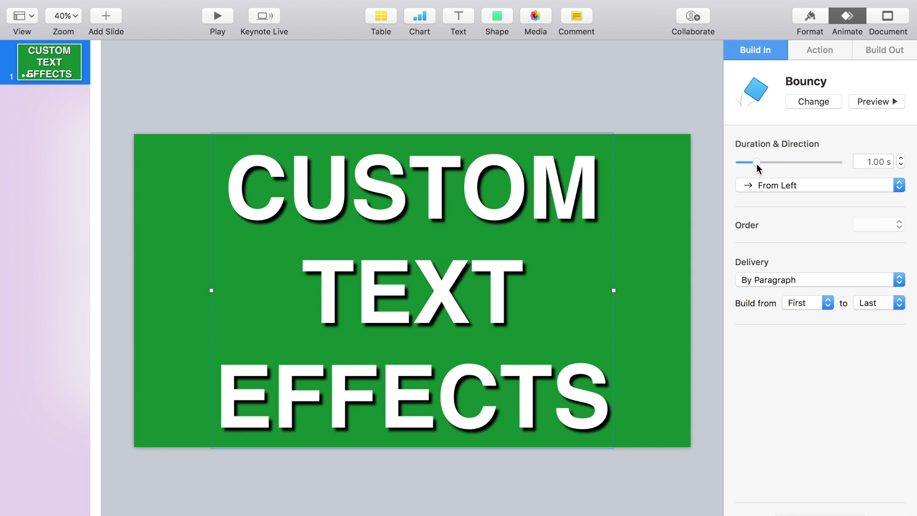
Apply a Confetti build-out with Gravity to the title
{"action": "left_click", "coordinate": [869, 47]}
{"action": "left_click", "coordinate": [824, 100]}
{"action": "scroll", "coordinate": [818, 338], "scroll_direction": "down", "scroll_amount": 5}
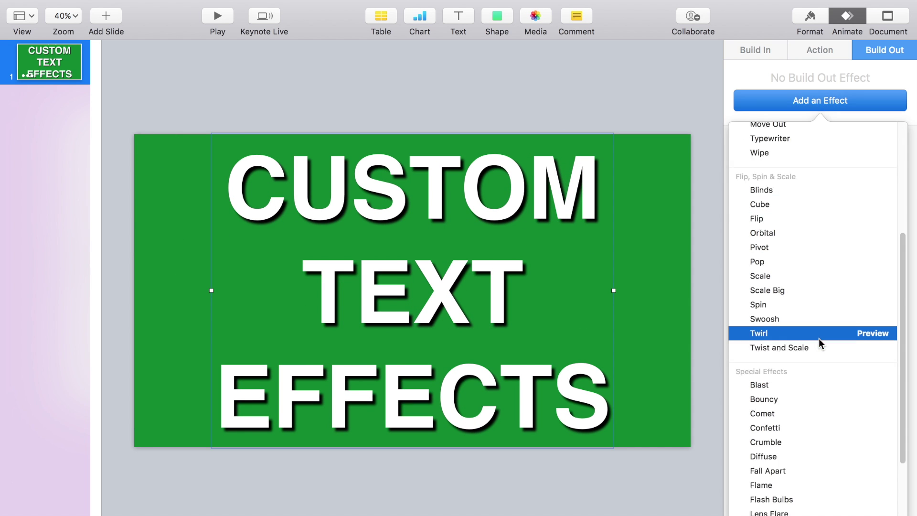
{"action": "left_click", "coordinate": [838, 336]}
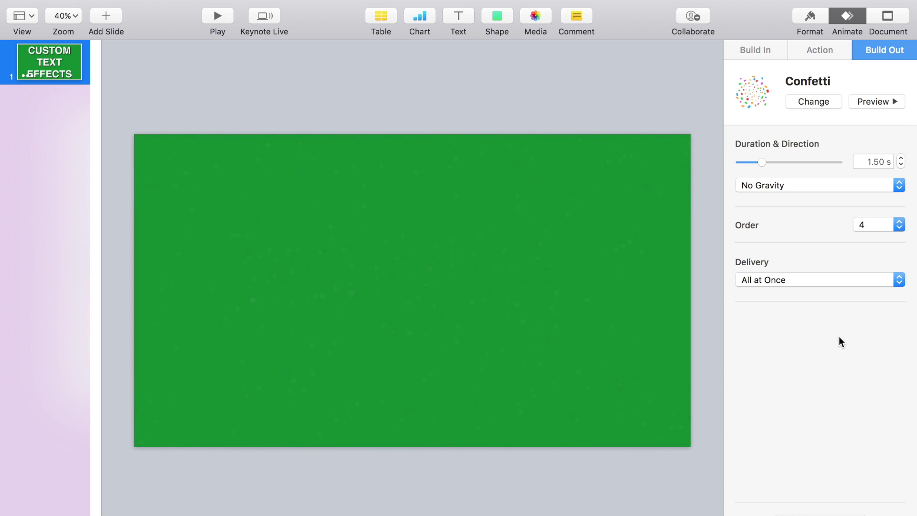
{"action": "left_click", "coordinate": [804, 187]}
{"action": "left_click", "coordinate": [800, 186]}
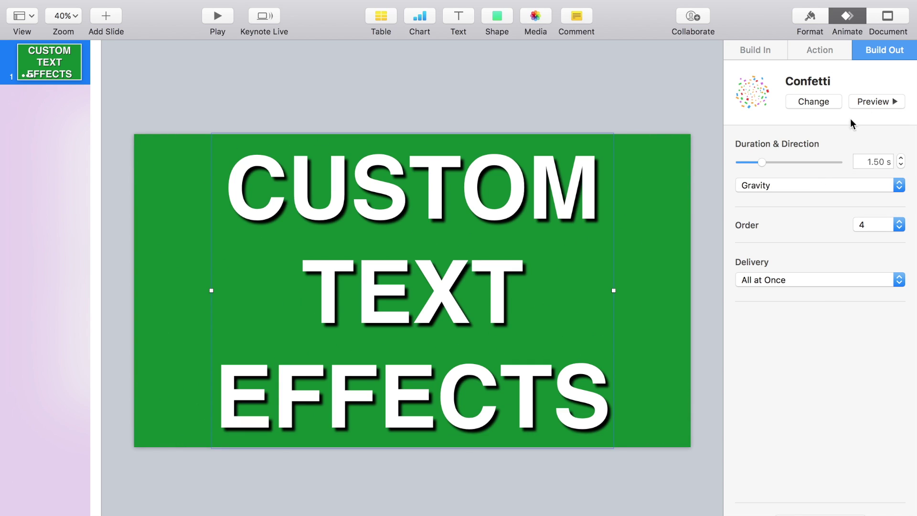
{"action": "left_click", "coordinate": [864, 101]}
Deliver the Confetti build-out by paragraph over 1.00 s and preview it
{"action": "left_click", "coordinate": [795, 277]}
{"action": "left_click", "coordinate": [792, 290]}
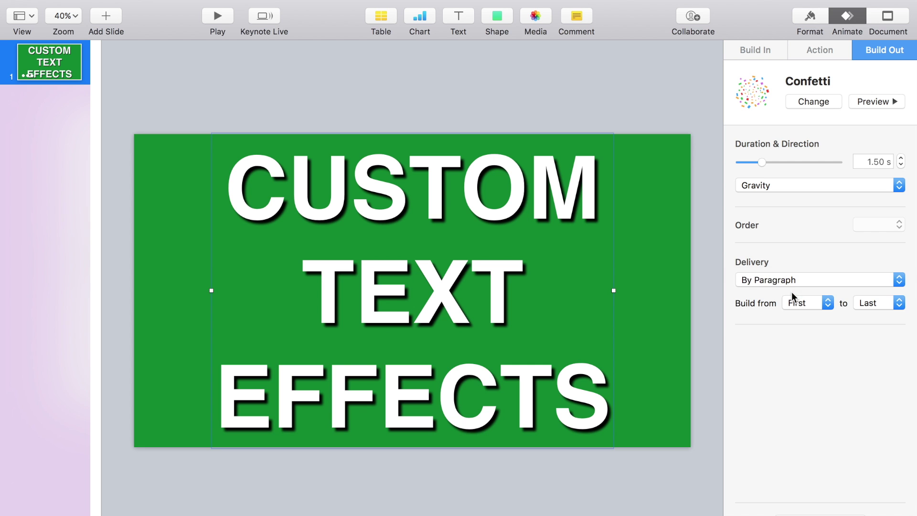
{"action": "left_click", "coordinate": [761, 163]}
{"action": "left_click_drag", "start_coordinate": [762, 164], "coordinate": [756, 167]}
{"action": "left_click", "coordinate": [866, 102]}
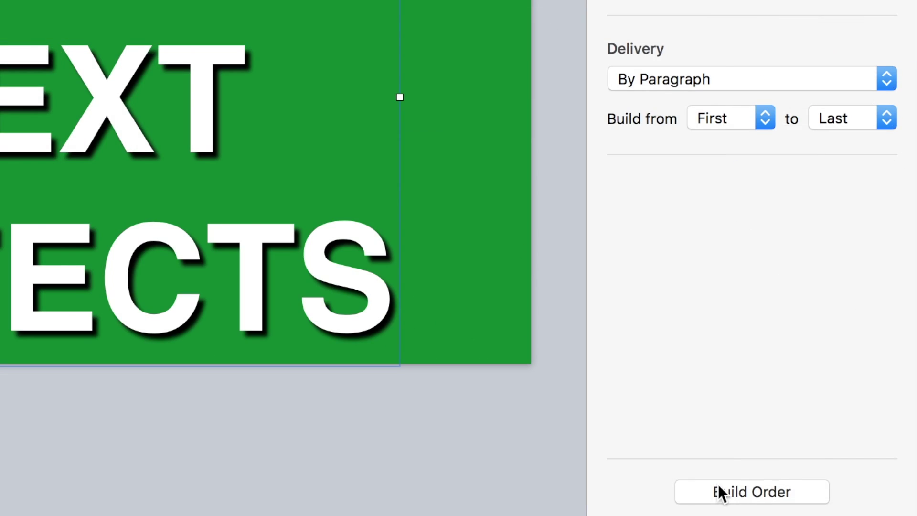
{"action": "left_click", "coordinate": [803, 513]}
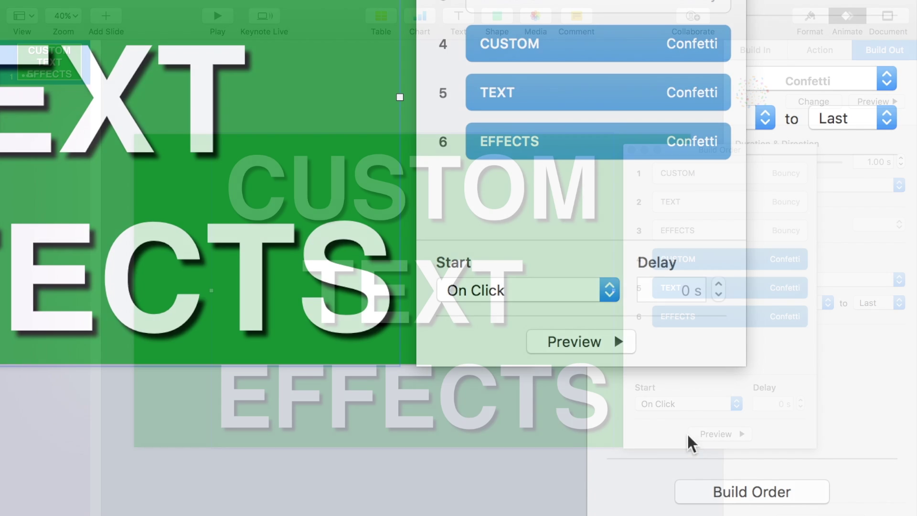
Start CUSTOM after the transition, with TEXT and EFFECTS each following the previous build
{"action": "left_click", "coordinate": [675, 174]}
{"action": "left_click_drag", "start_coordinate": [663, 405], "coordinate": [663, 416]}
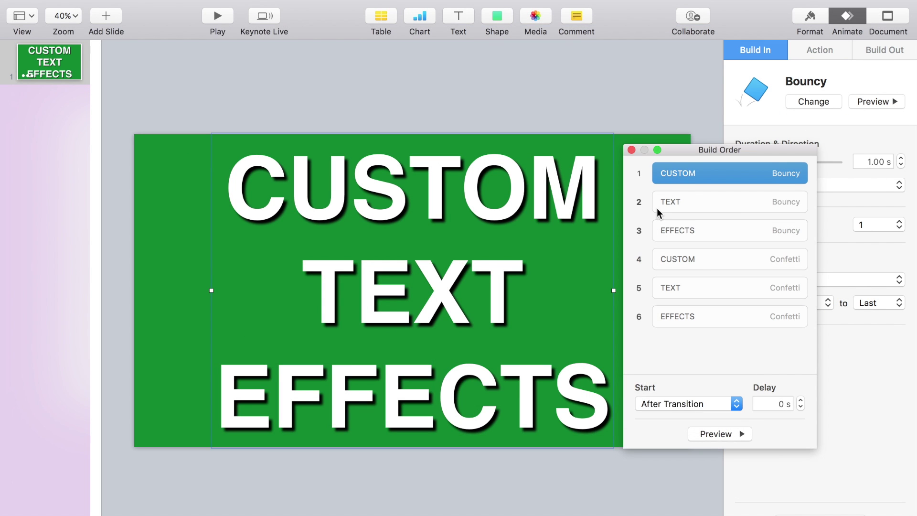
{"action": "left_click", "coordinate": [657, 207]}
{"action": "left_click", "coordinate": [649, 416]}
{"action": "left_click", "coordinate": [664, 222]}
{"action": "left_click", "coordinate": [662, 404]}
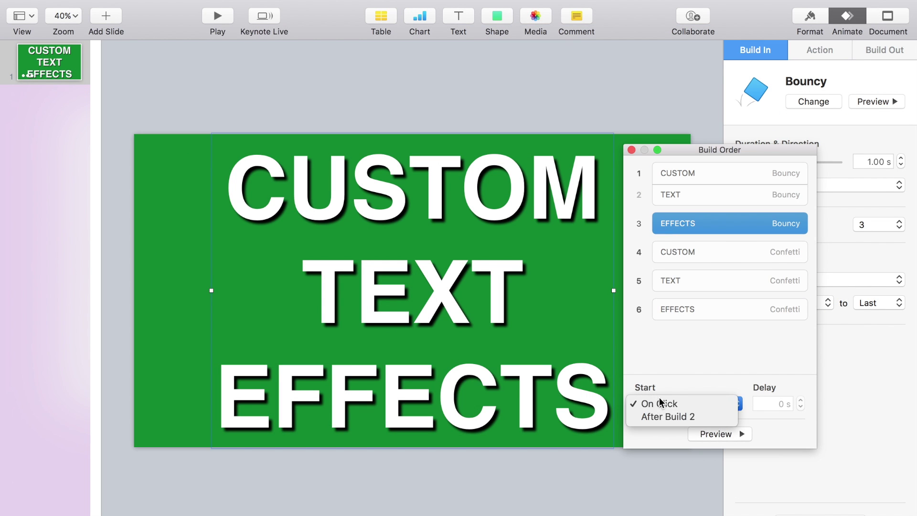
{"action": "left_click", "coordinate": [662, 417]}
Chain the CUSTOM, TEXT and EFFECTS Confetti build-outs to follow one after another
{"action": "left_click", "coordinate": [683, 241]}
{"action": "left_click", "coordinate": [663, 404]}
{"action": "left_click", "coordinate": [665, 420]}
{"action": "left_click", "coordinate": [669, 262]}
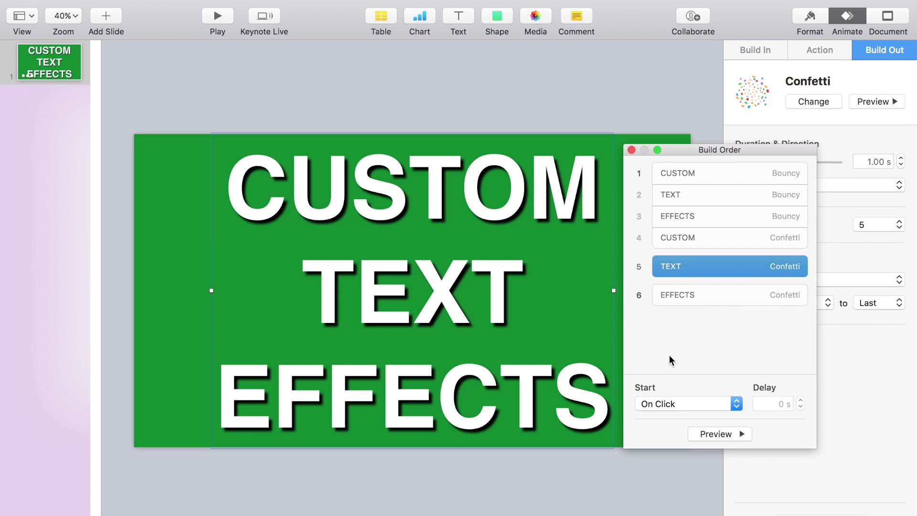
{"action": "left_click", "coordinate": [664, 404]}
{"action": "left_click", "coordinate": [664, 415]}
{"action": "left_click", "coordinate": [680, 290]}
{"action": "left_click", "coordinate": [670, 404]}
{"action": "left_click", "coordinate": [670, 419]}
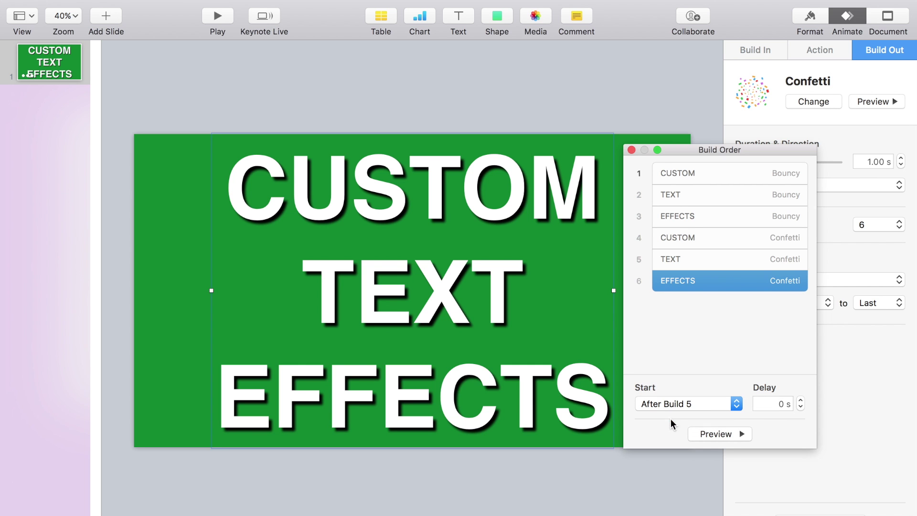
Export the slide as a 1080p QuickTime movie and place it above the video in iMovie
{"action": "left_click", "coordinate": [98, 0]}
{"action": "mouse_move", "coordinate": [143, 127]}
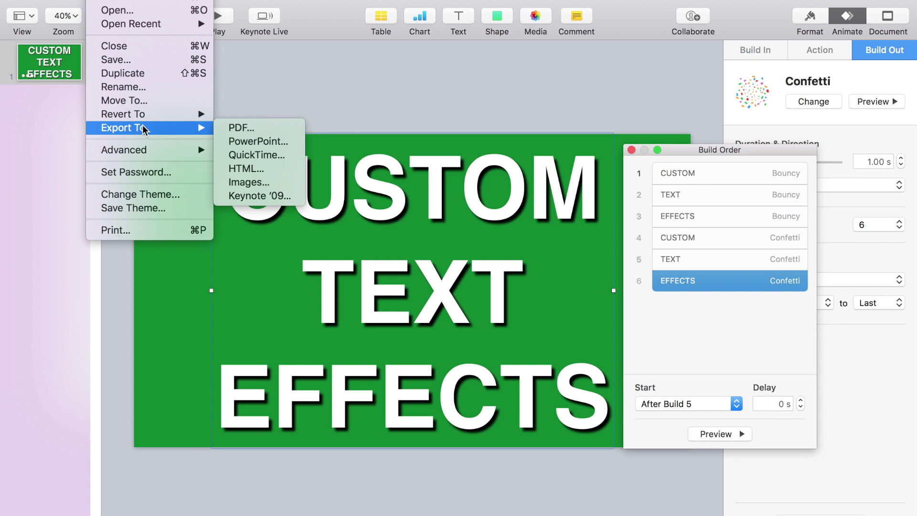
{"action": "left_click", "coordinate": [253, 154]}
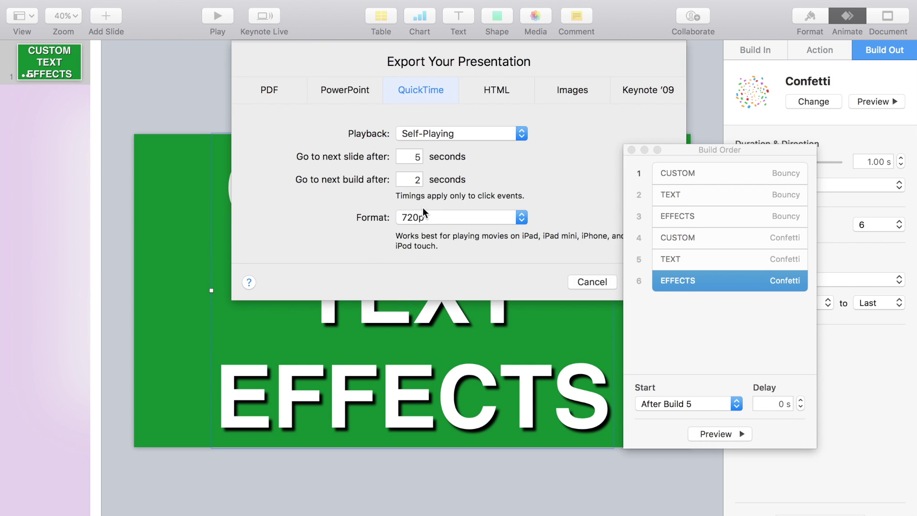
{"action": "left_click", "coordinate": [423, 217]}
{"action": "left_click", "coordinate": [425, 230]}
{"action": "left_click", "coordinate": [648, 276]}
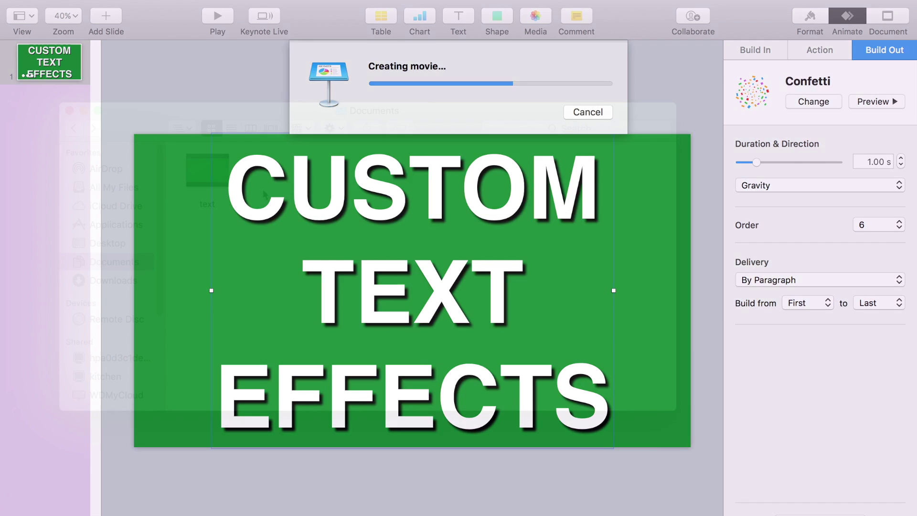
{"action": "left_click_drag", "start_coordinate": [207, 171], "coordinate": [225, 205]}
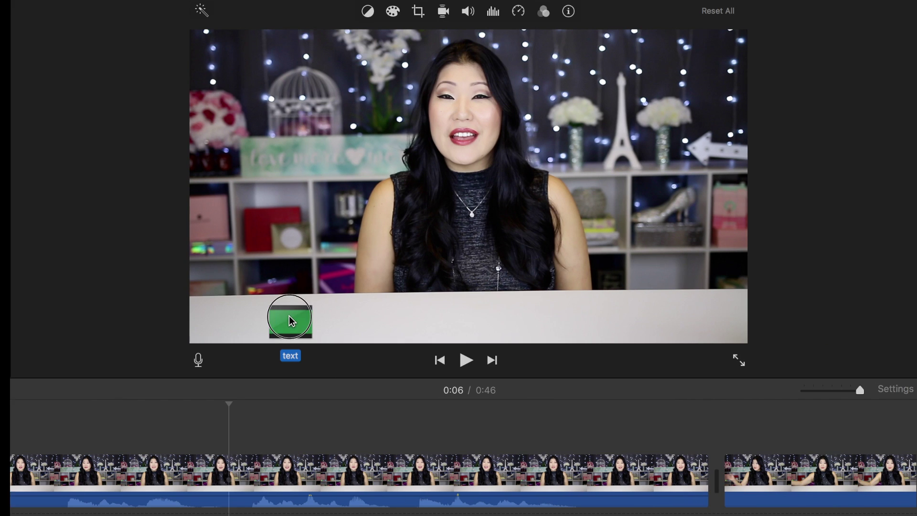
{"action": "left_click_drag", "start_coordinate": [290, 323], "coordinate": [221, 430]}
Set the text overlay to Green/Blue Screen and give it a custom 220% speed
{"action": "left_click", "coordinate": [286, 38]}
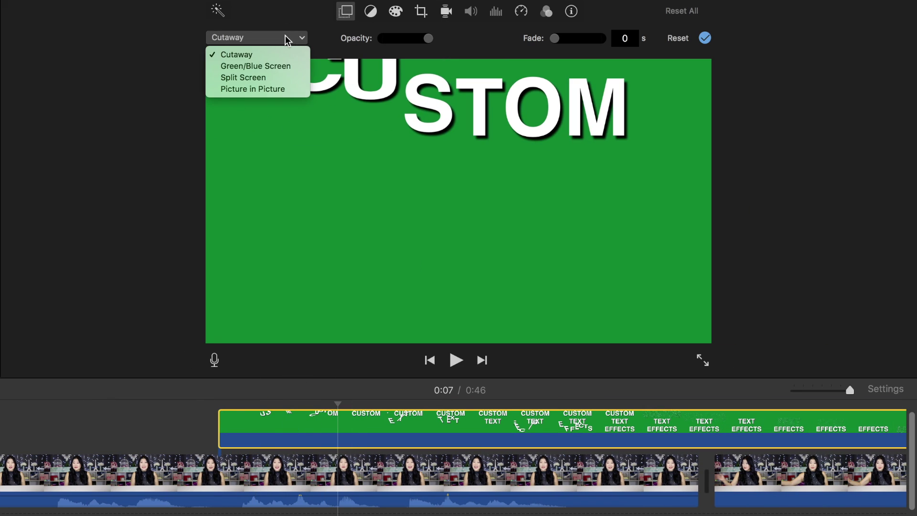
{"action": "left_click", "coordinate": [278, 66]}
{"action": "left_click", "coordinate": [521, 12]}
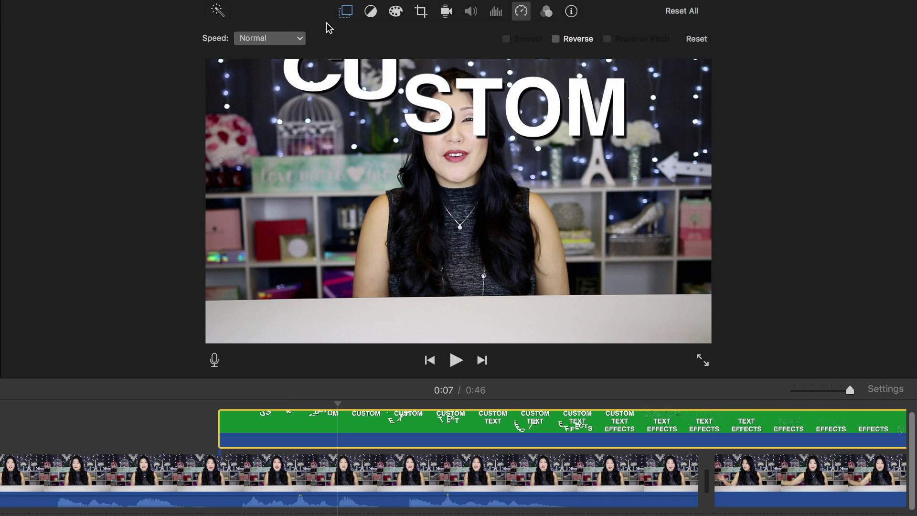
{"action": "left_click", "coordinate": [269, 38]}
{"action": "left_click", "coordinate": [262, 101]}
{"action": "type", "text": "220"}
{"action": "key", "text": "Return"}
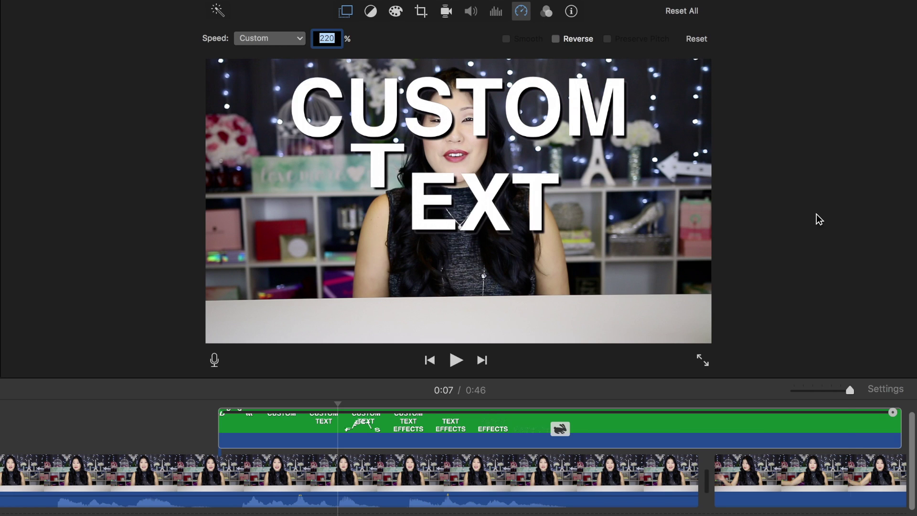
Speed the overlay clip up to 429% and play back the keyed text
{"action": "left_click_drag", "start_coordinate": [892, 411], "coordinate": [553, 412]}
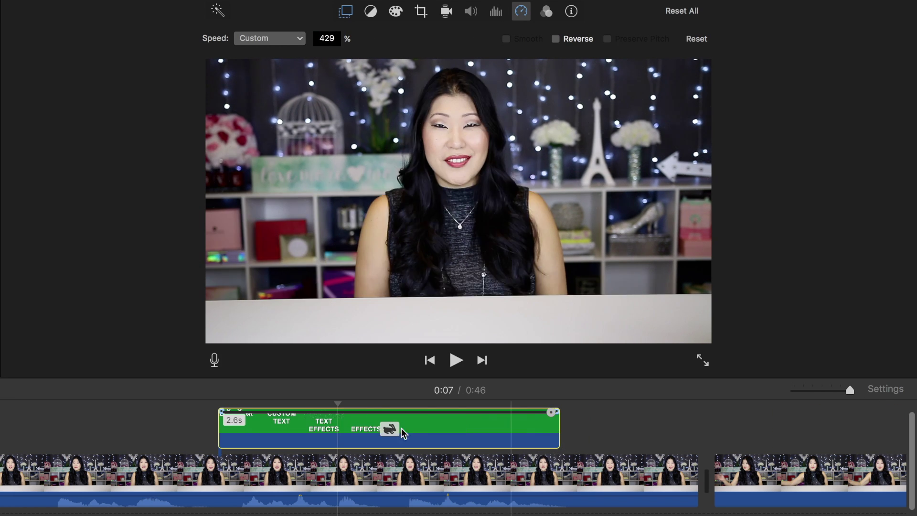
{"action": "left_click", "coordinate": [163, 423]}
{"action": "key", "text": "space"}
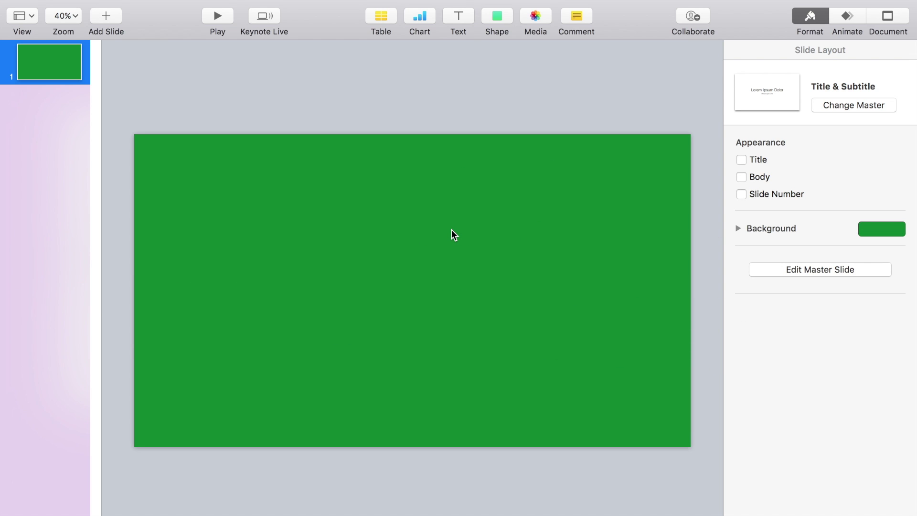
Insert a square shape onto the green slide and enlarge it
{"action": "left_click", "coordinate": [497, 17]}
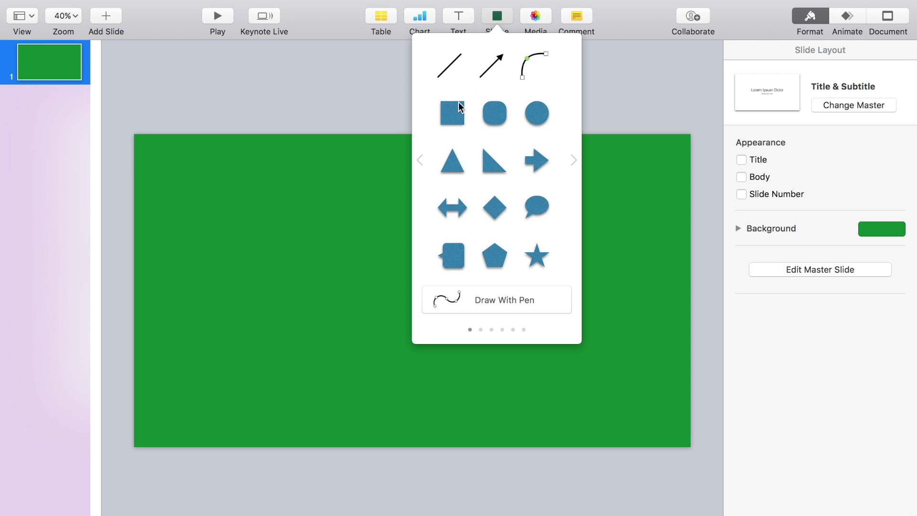
{"action": "left_click", "coordinate": [460, 103]}
{"action": "left_click_drag", "start_coordinate": [398, 275], "coordinate": [261, 158]}
Fill the square dark blue with no shadow and stretch it edge to edge over the slide
{"action": "left_click", "coordinate": [878, 209]}
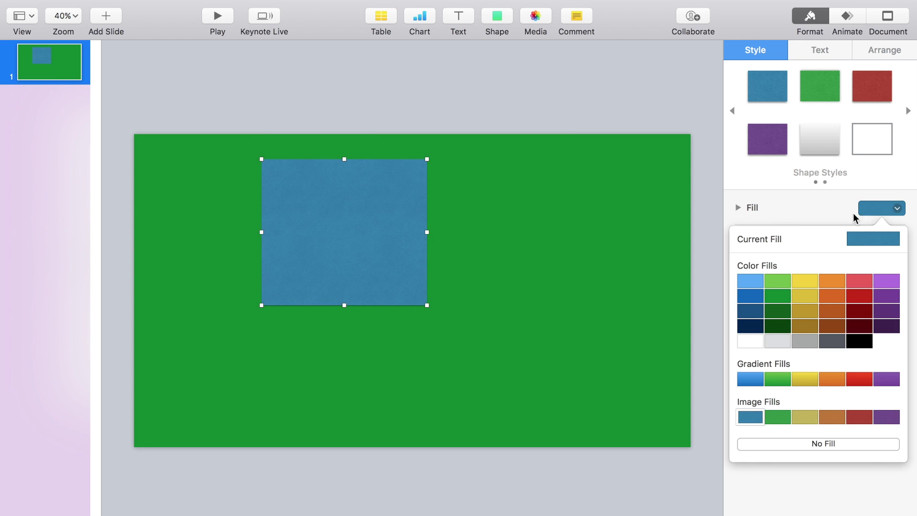
{"action": "left_click", "coordinate": [749, 297]}
{"action": "left_click", "coordinate": [878, 281]}
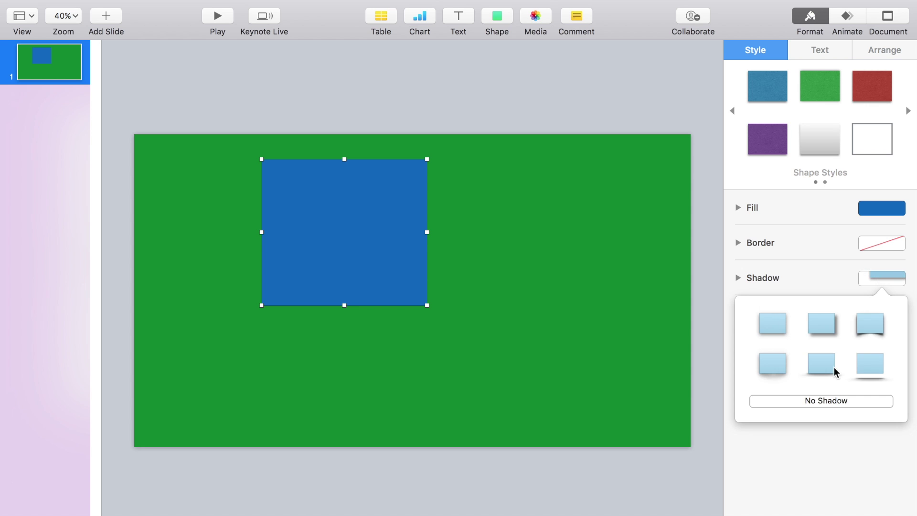
{"action": "left_click", "coordinate": [854, 405]}
{"action": "left_click_drag", "start_coordinate": [368, 253], "coordinate": [248, 229]}
{"action": "left_click_drag", "start_coordinate": [296, 279], "coordinate": [693, 447]}
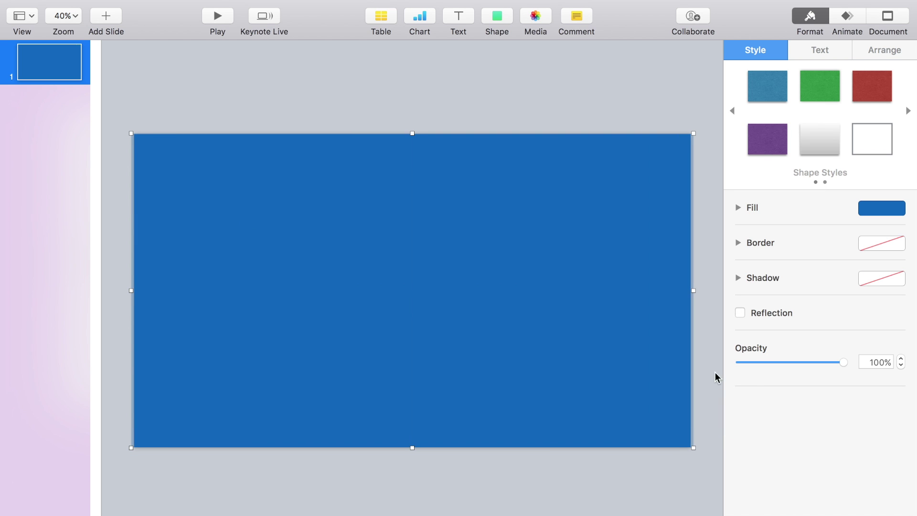
Give the blue rectangle a Crumble build-out that starts after the transition
{"action": "left_click", "coordinate": [846, 16]}
{"action": "left_click", "coordinate": [805, 99]}
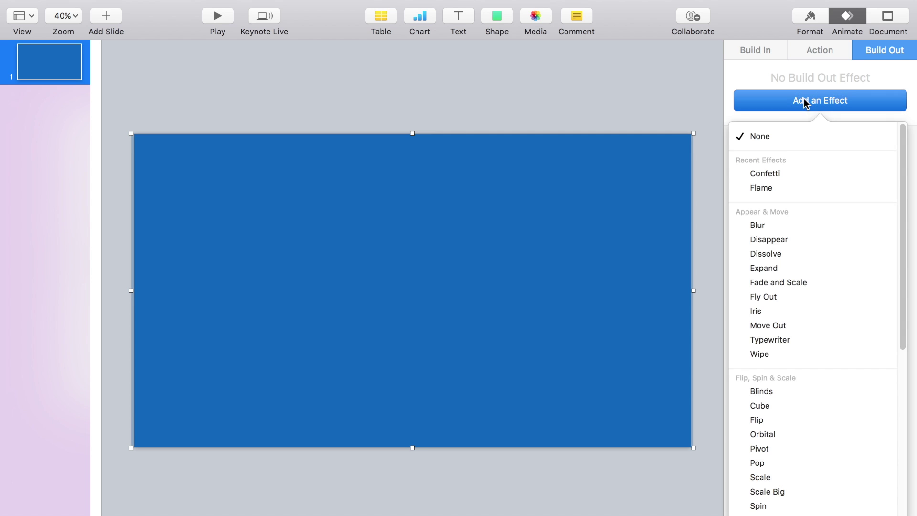
{"action": "scroll", "coordinate": [807, 286], "scroll_direction": "down", "scroll_amount": 10}
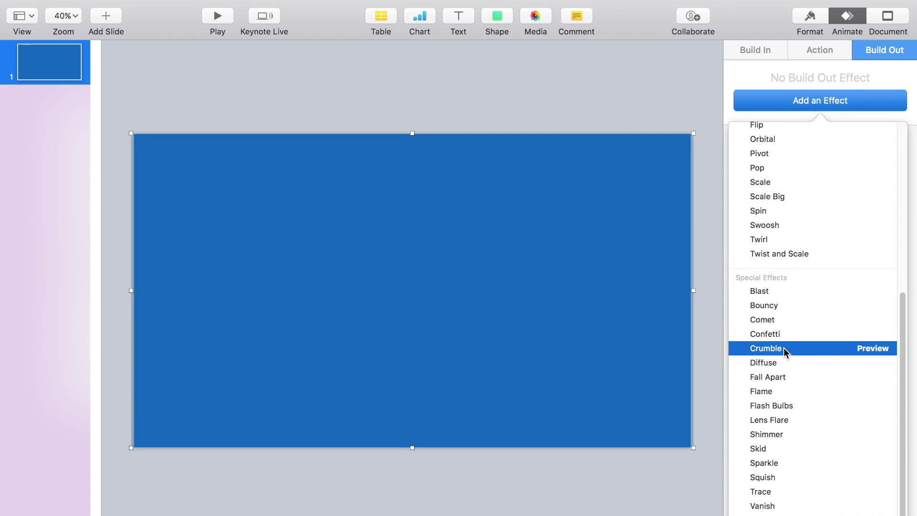
{"action": "left_click", "coordinate": [783, 348]}
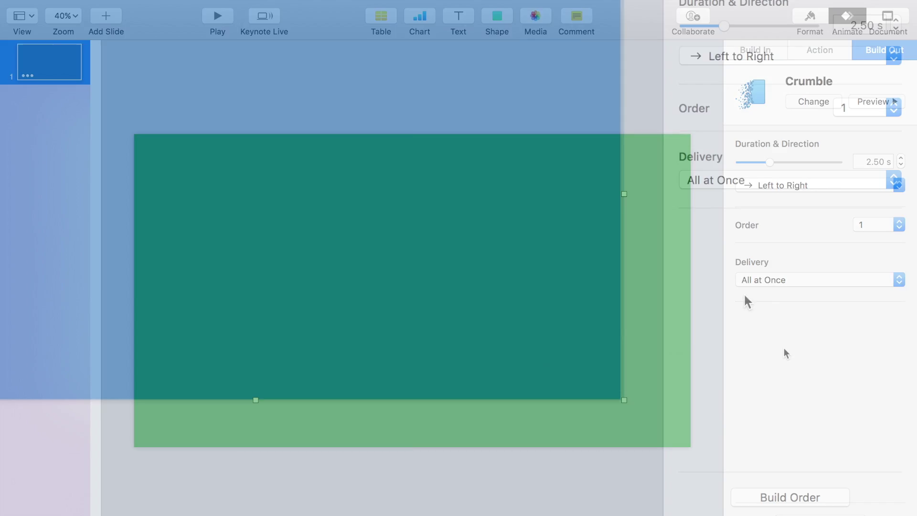
{"action": "left_click", "coordinate": [807, 515]}
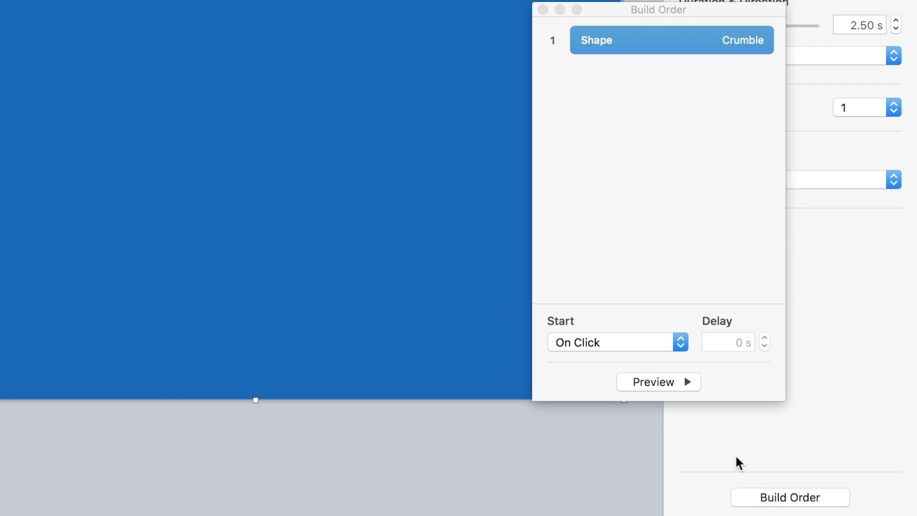
{"action": "left_click", "coordinate": [623, 342]}
{"action": "left_click", "coordinate": [621, 365]}
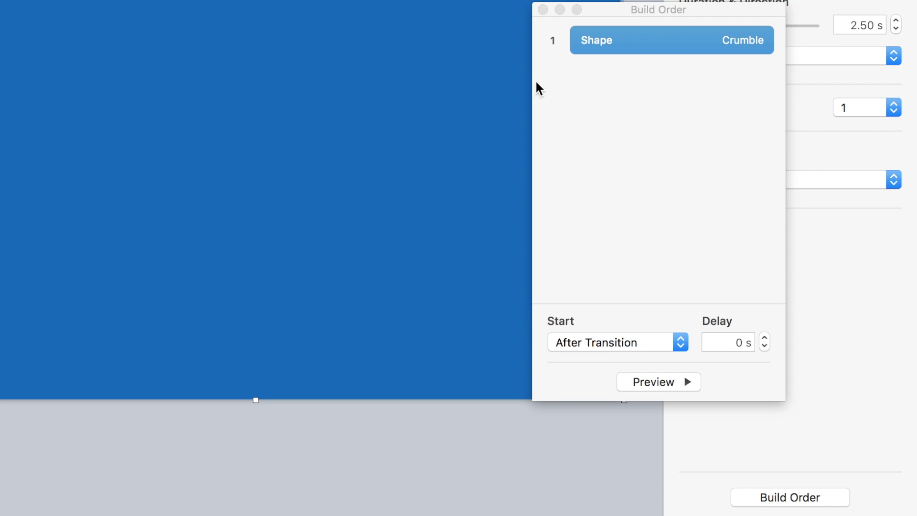
Export the slide as a 1080p QuickTime movie named 'transition' and place it above the main clip in iMovie
{"action": "left_click", "coordinate": [542, 10]}
{"action": "left_click", "coordinate": [103, 0]}
{"action": "mouse_move", "coordinate": [181, 131]}
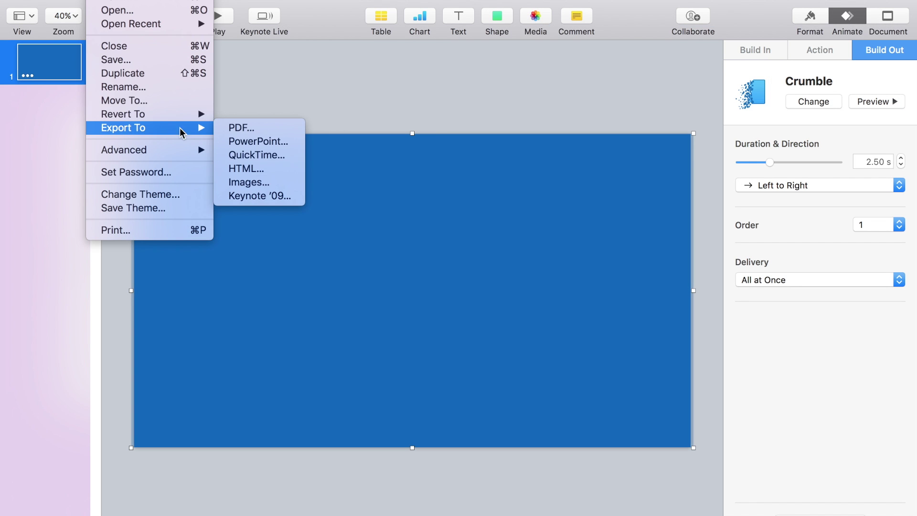
{"action": "left_click", "coordinate": [246, 155]}
{"action": "left_click", "coordinate": [461, 217]}
{"action": "left_click", "coordinate": [430, 232]}
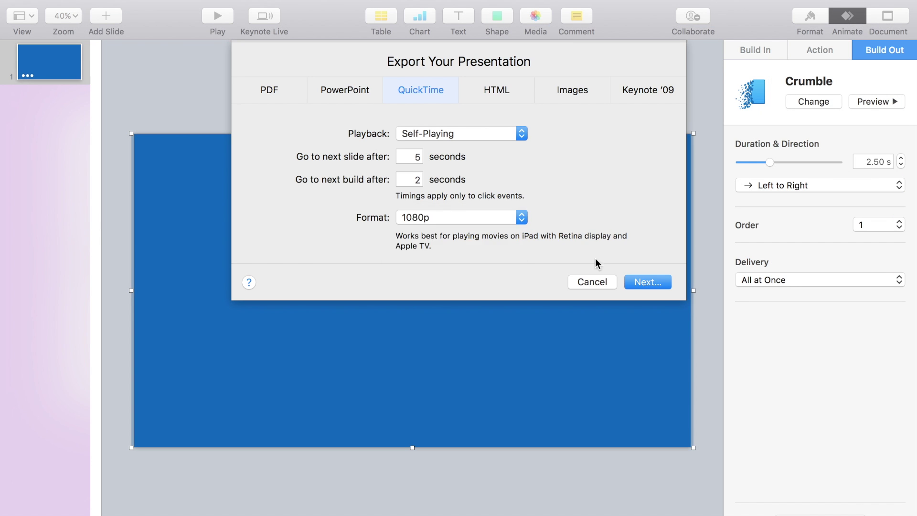
{"action": "left_click", "coordinate": [647, 281]}
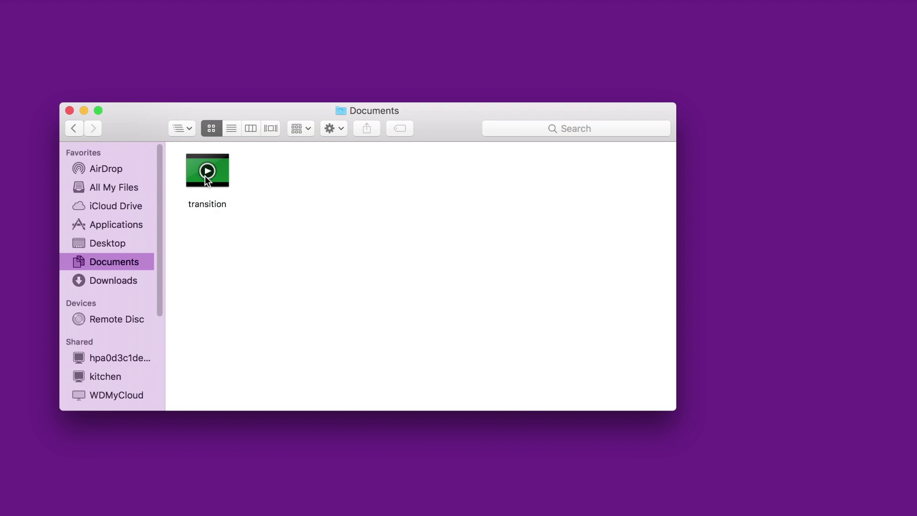
{"action": "left_click_drag", "start_coordinate": [205, 177], "coordinate": [237, 238]}
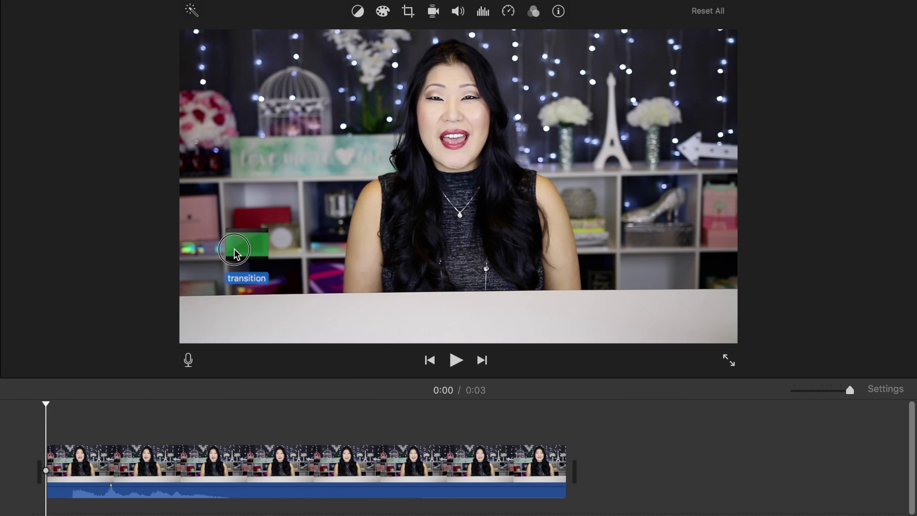
{"action": "left_click_drag", "start_coordinate": [239, 256], "coordinate": [31, 420]}
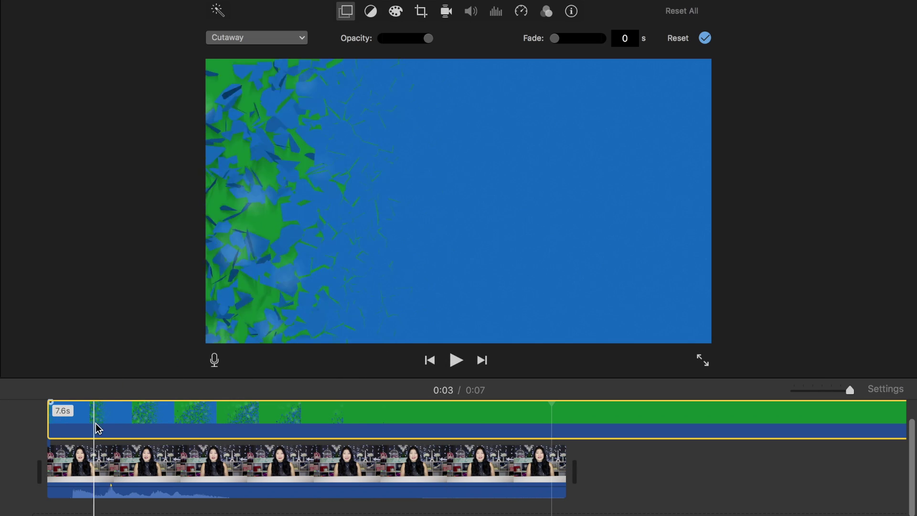
Set the crumble overlay to Green/Blue Screen and play it over the video from the start
{"action": "left_click", "coordinate": [254, 42]}
{"action": "left_click", "coordinate": [252, 64]}
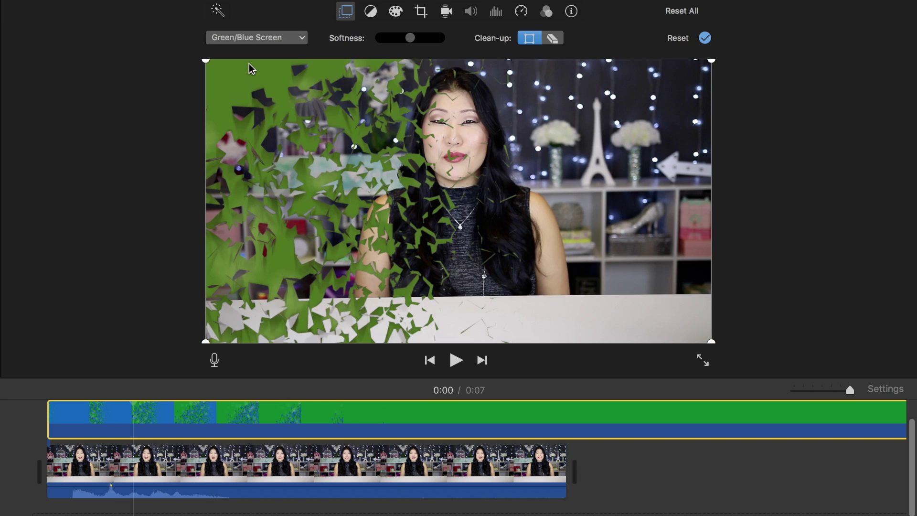
{"action": "left_click", "coordinate": [37, 426]}
{"action": "key", "text": "space"}
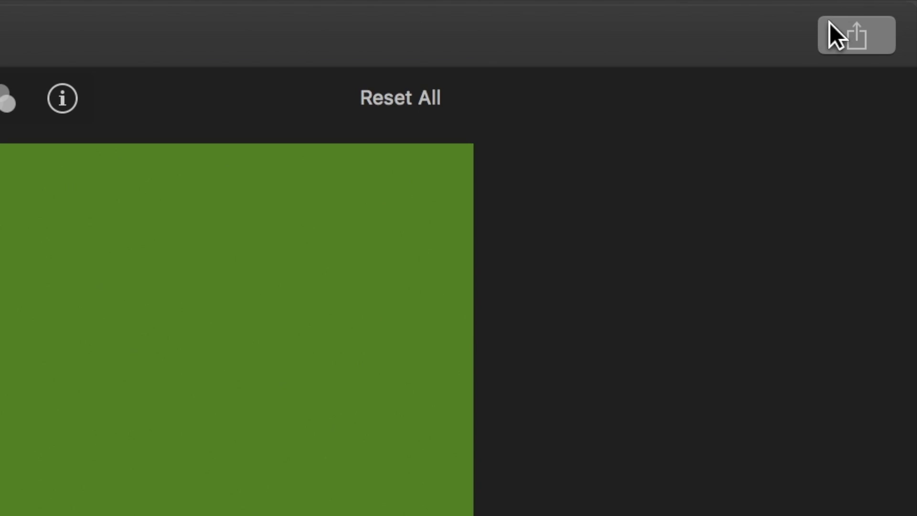
Export the project as Clip1 with Best (ProRes) quality and Better Quality compression, then place Clip1.mov at the timeline start
{"action": "left_click", "coordinate": [831, 23]}
{"action": "left_click", "coordinate": [702, 387]}
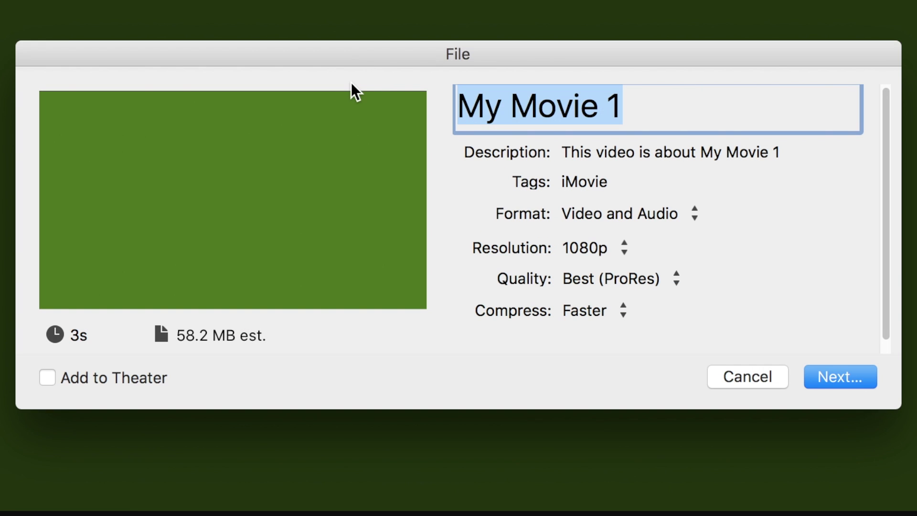
{"action": "type", "text": "Clip1"}
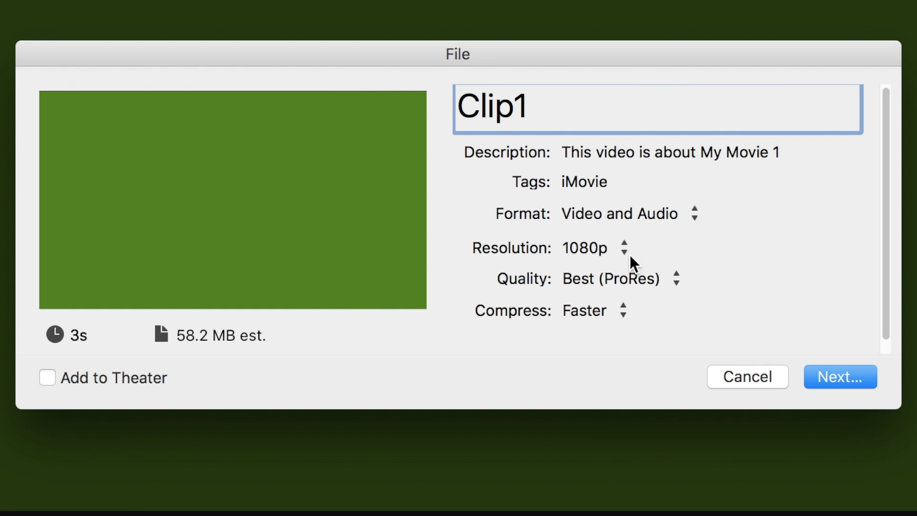
{"action": "left_click", "coordinate": [628, 278]}
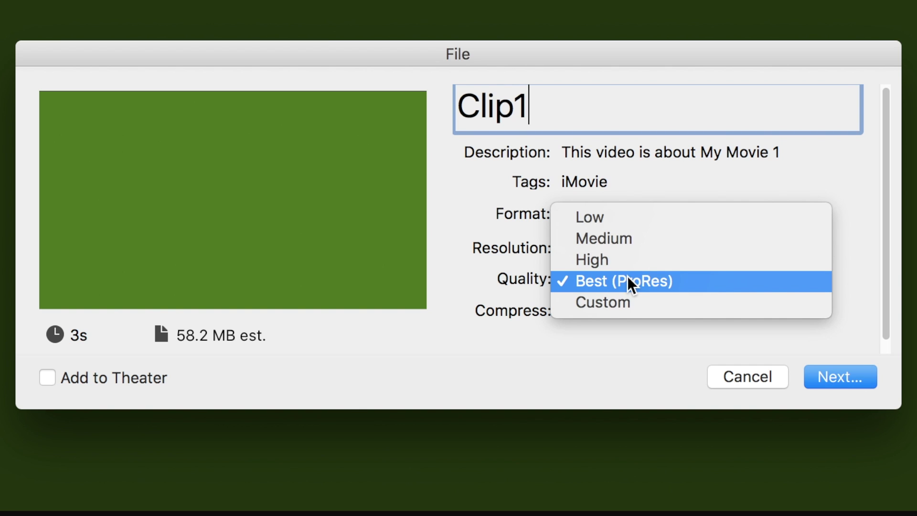
{"action": "left_click", "coordinate": [626, 281]}
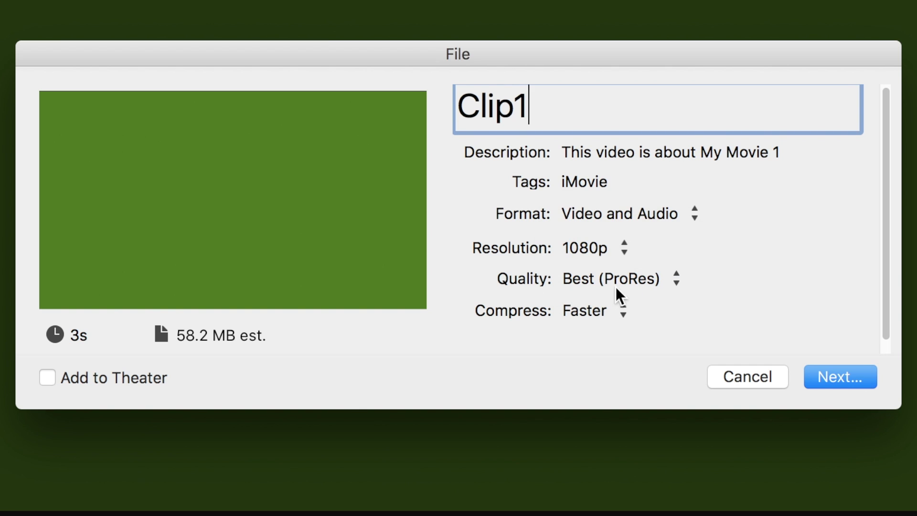
{"action": "left_click", "coordinate": [593, 314]}
{"action": "left_click", "coordinate": [595, 336]}
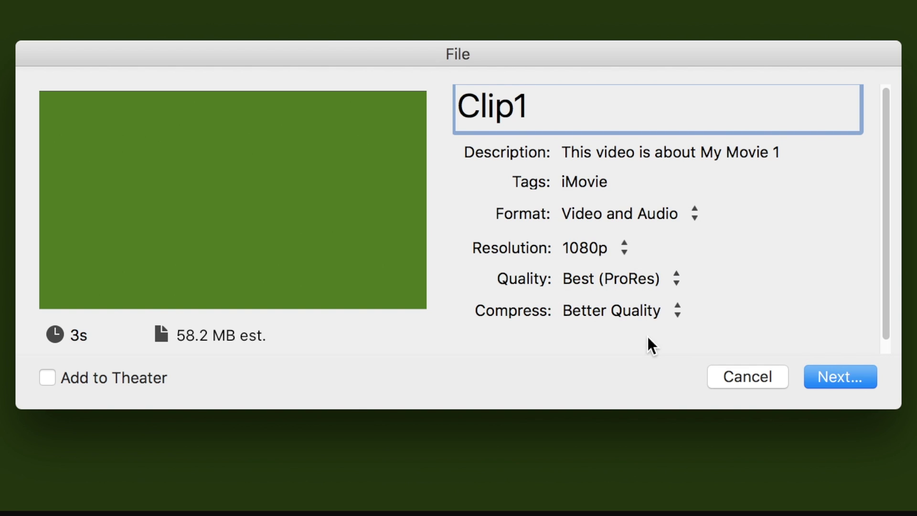
{"action": "left_click", "coordinate": [840, 377]}
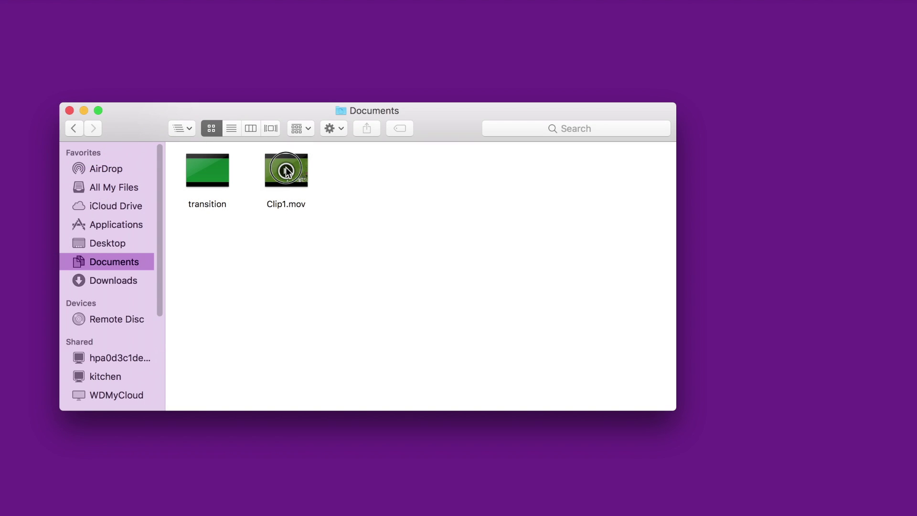
{"action": "left_click_drag", "start_coordinate": [286, 171], "coordinate": [370, 322]}
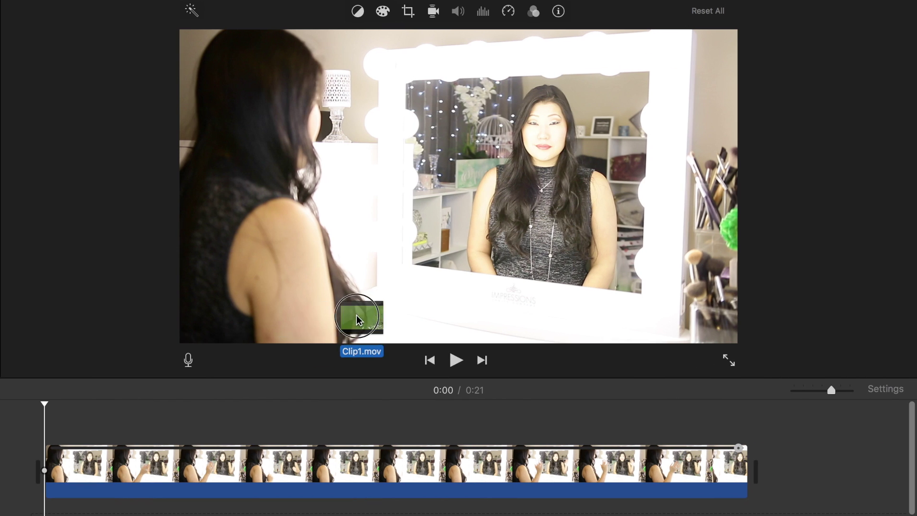
{"action": "left_click_drag", "start_coordinate": [360, 317], "coordinate": [29, 433]}
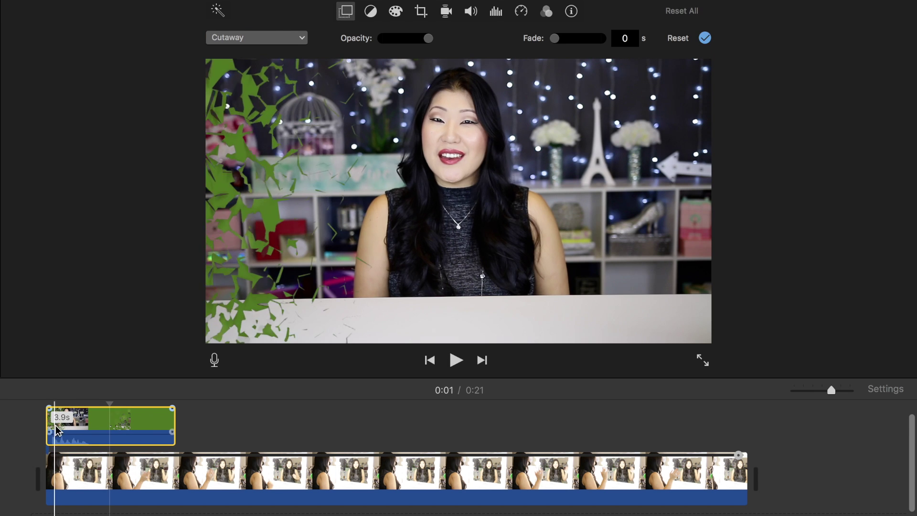
Move the playhead into the shatter effect and open the overlay style choices for Clip1
{"action": "left_click", "coordinate": [74, 430]}
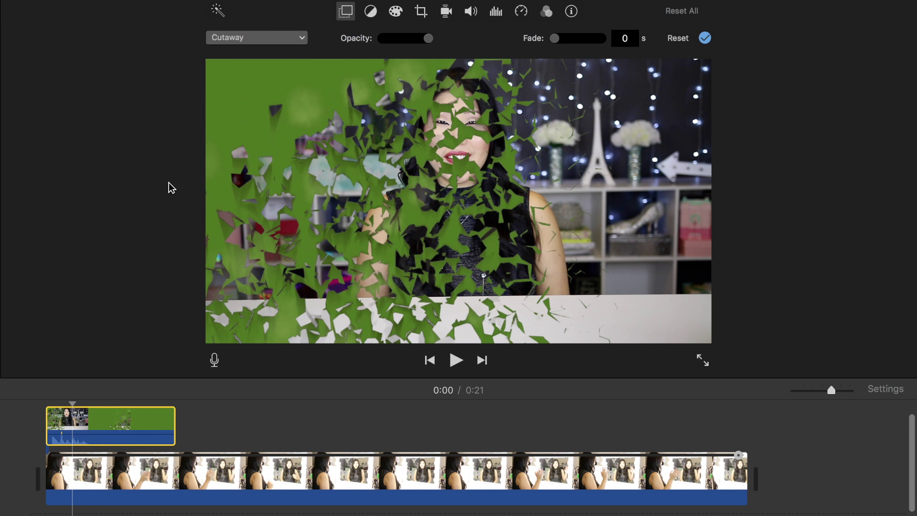
{"action": "left_click", "coordinate": [257, 37]}
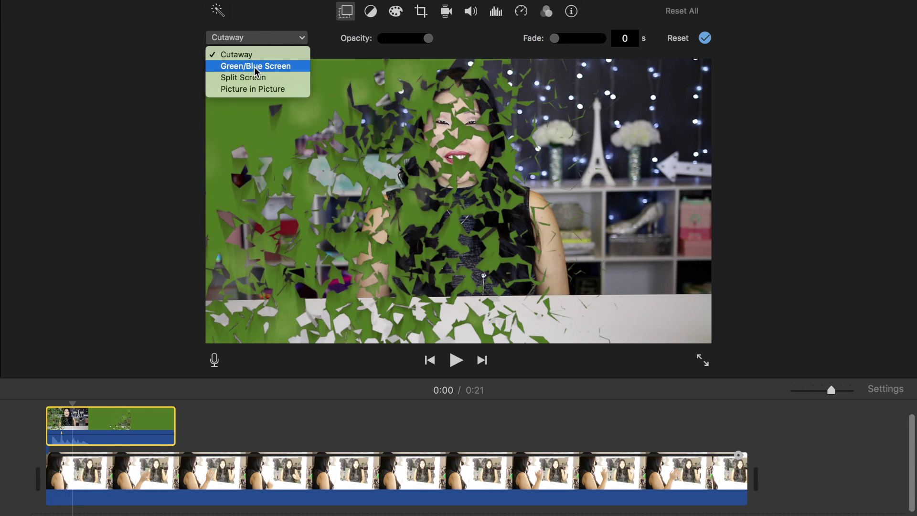